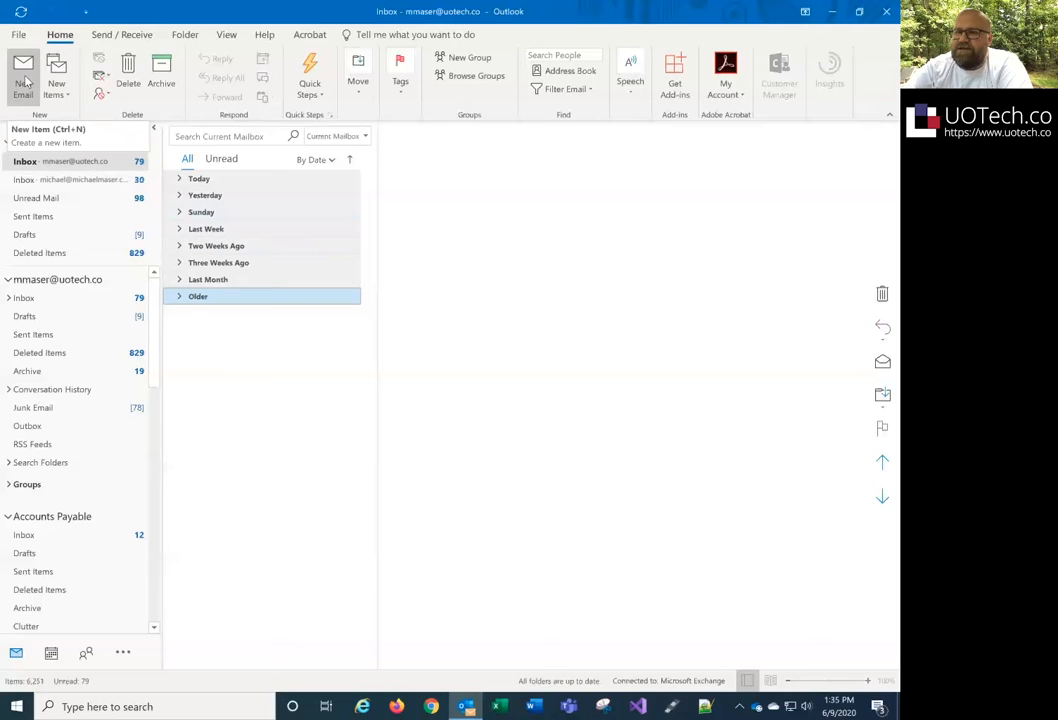
- Start a new email carrying the UOTech.co signature and resize its window over the inbox
left_click(25, 82)
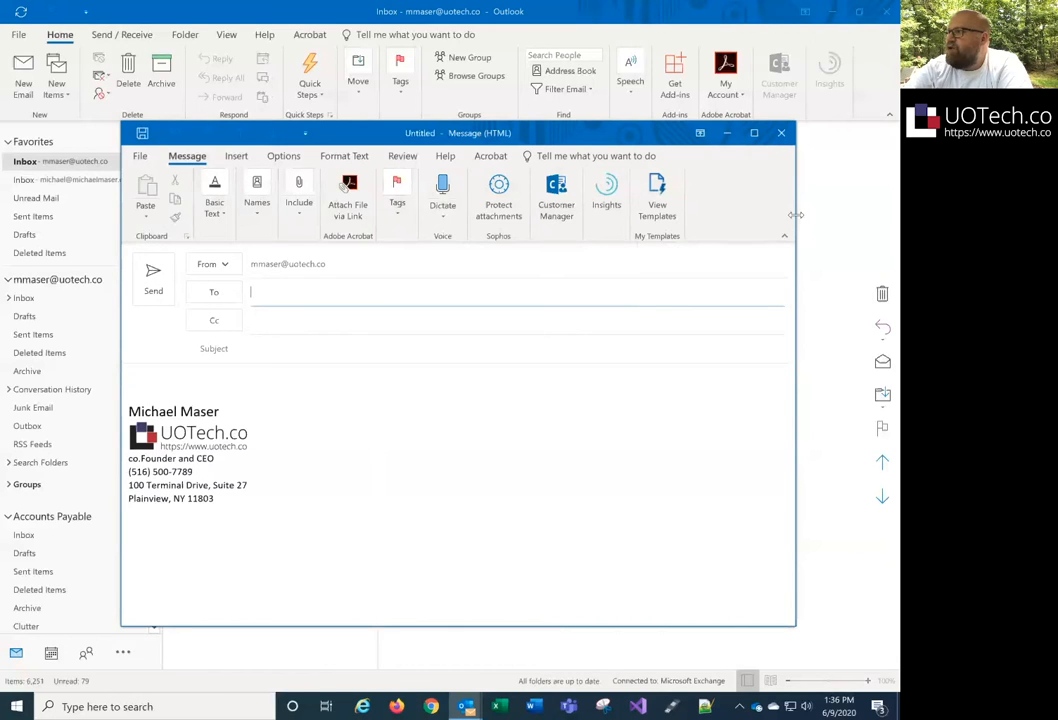
left_click_drag(796, 214, 411, 247)
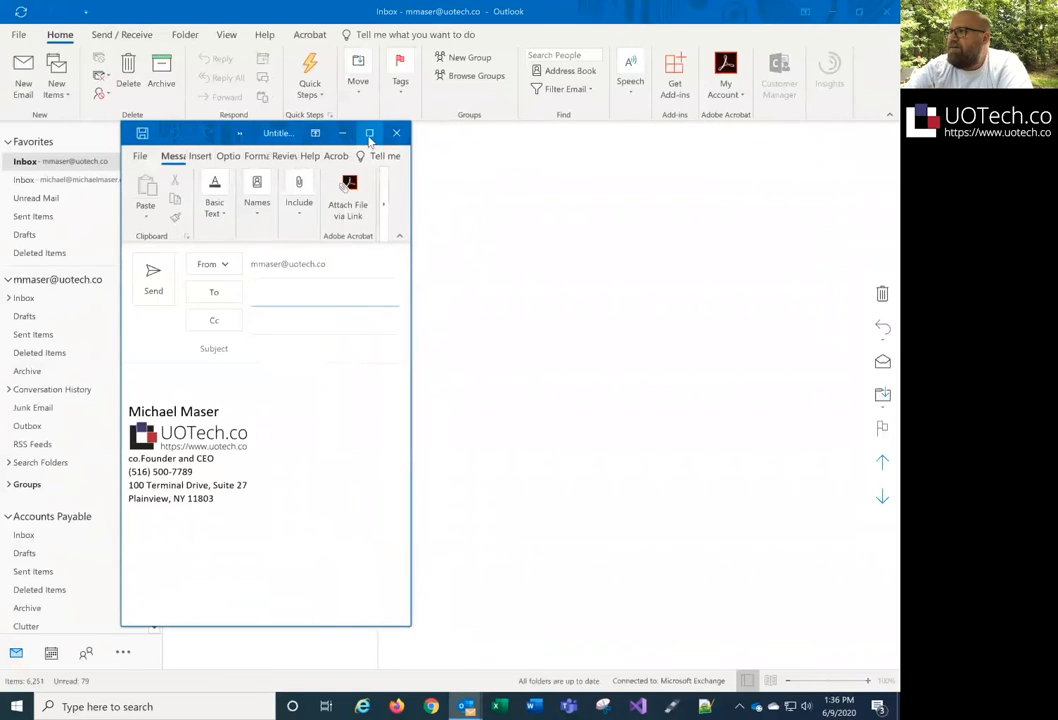
left_click(367, 132)
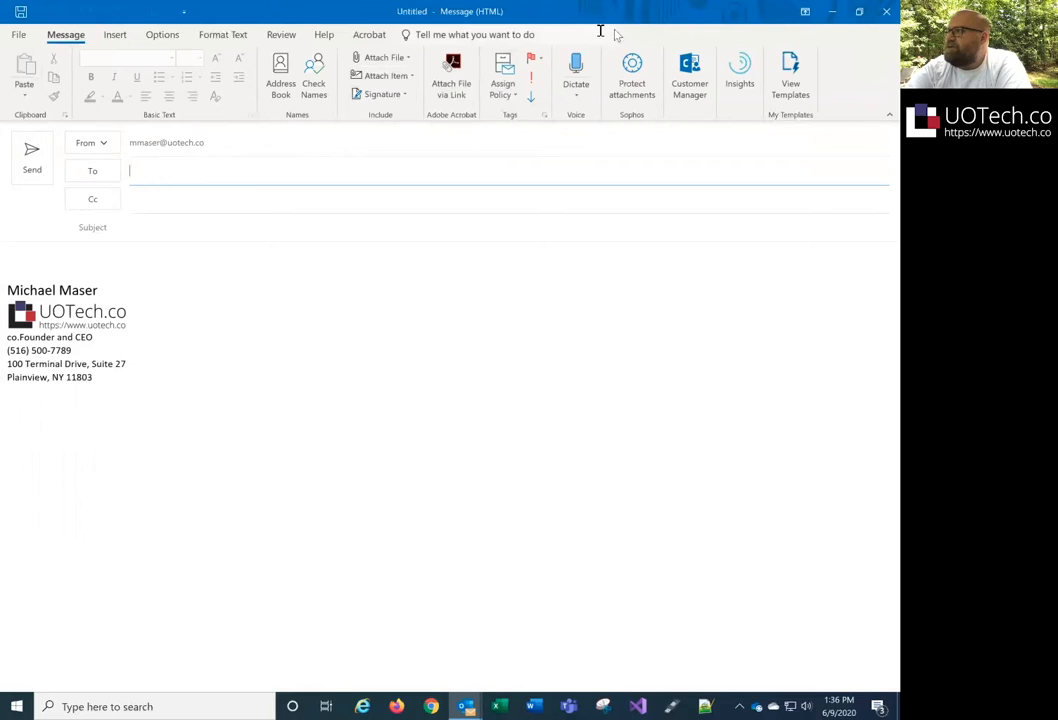
double_click(708, 12)
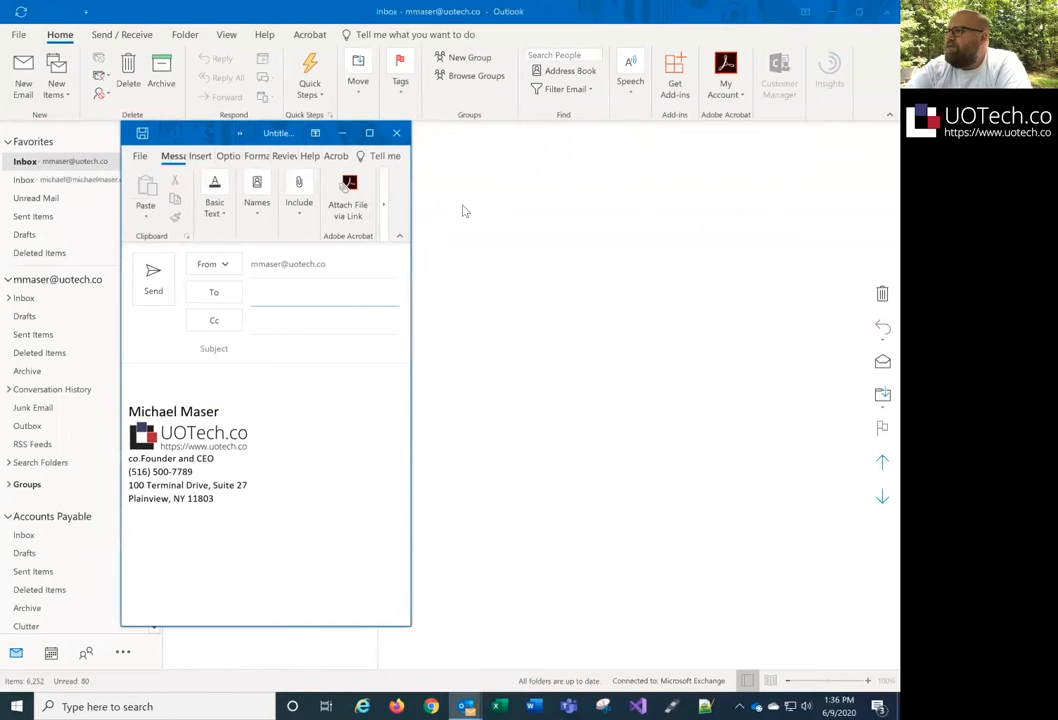
left_click_drag(410, 205, 742, 182)
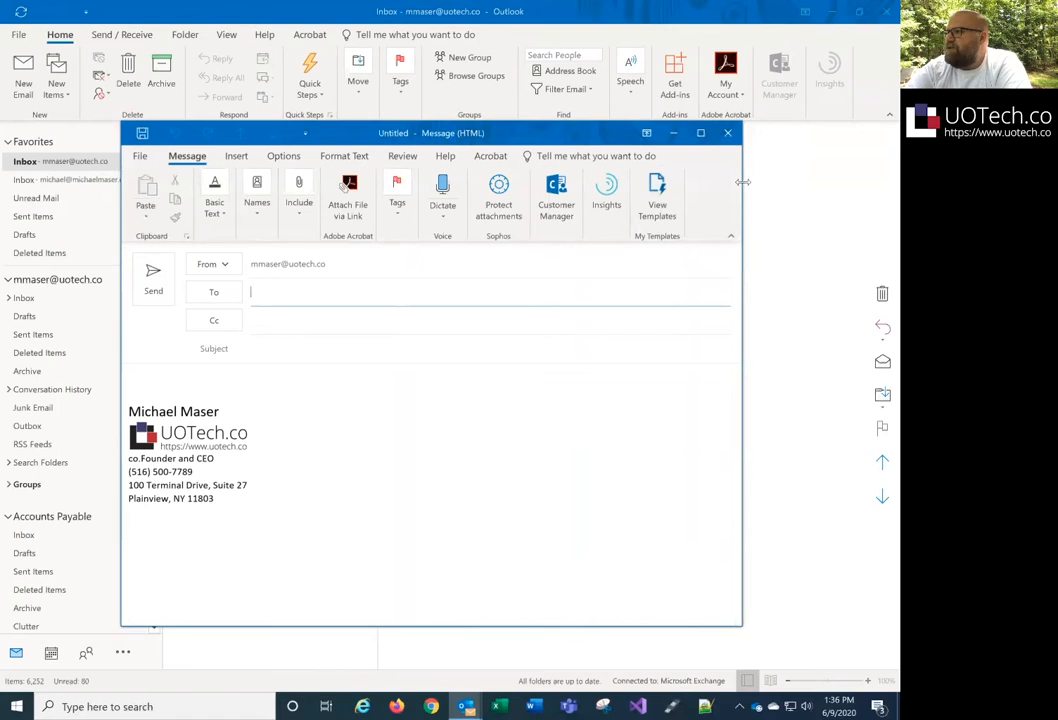
- Open the Signatures and Stationery dialog from the new message's Include > Signature menu
left_click(302, 212)
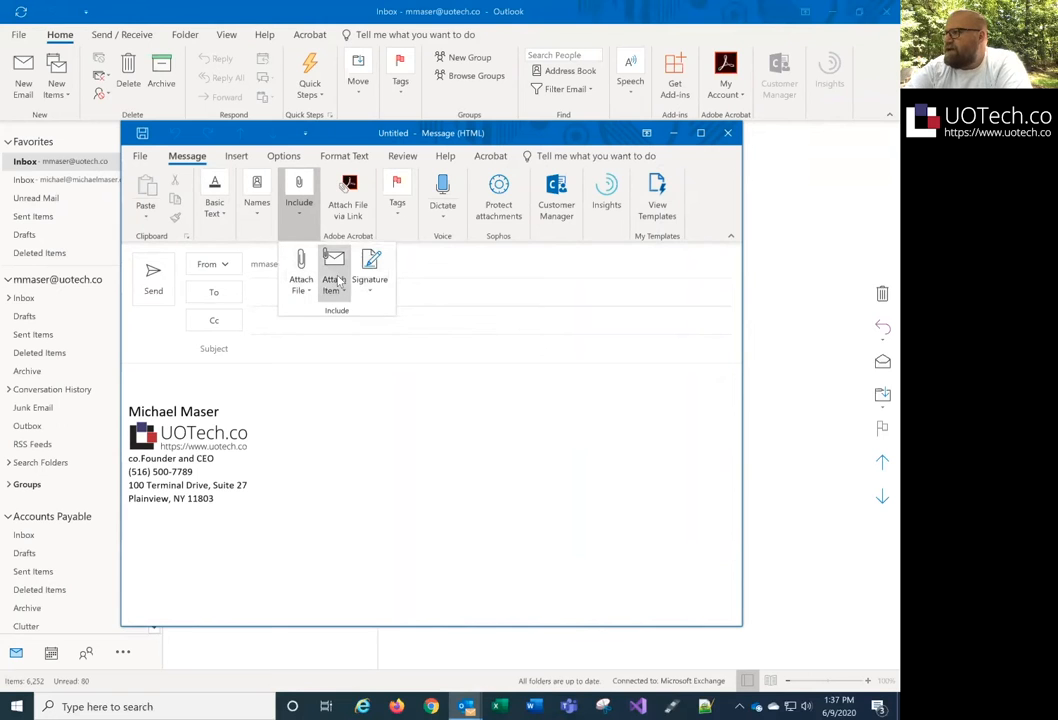
left_click(383, 433)
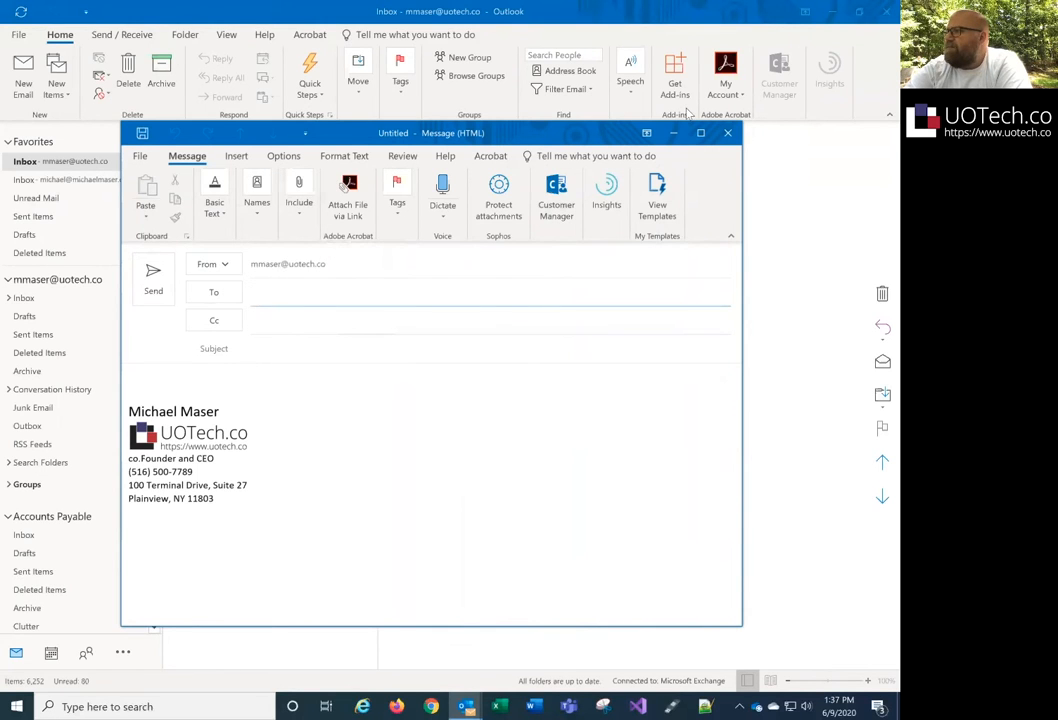
left_click(703, 133)
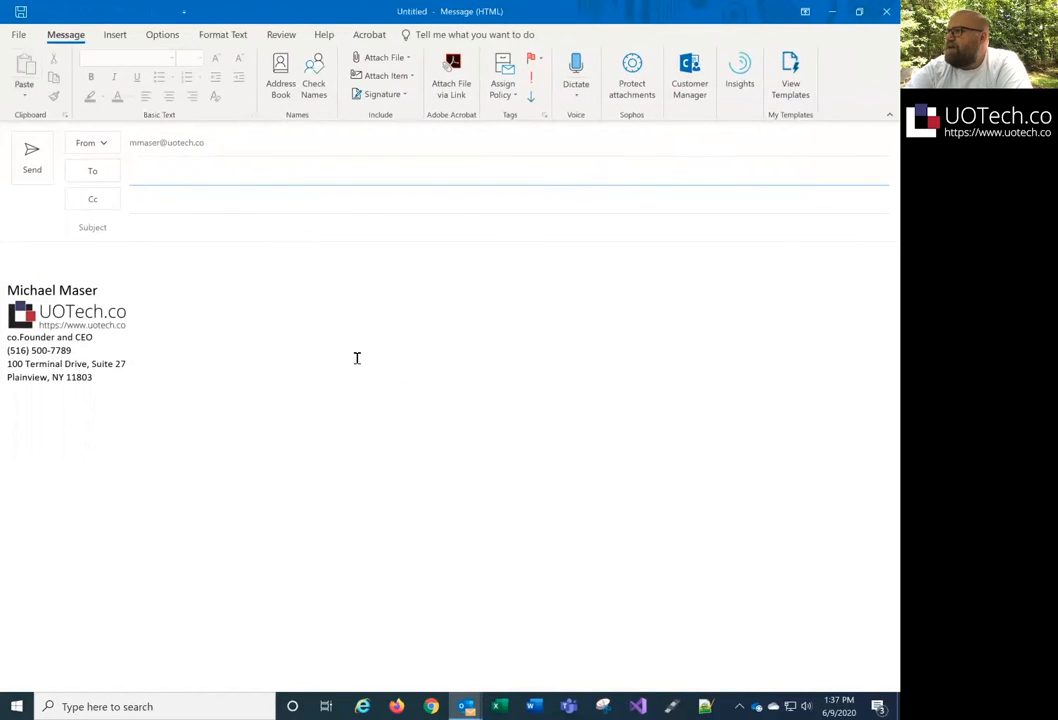
left_click(402, 95)
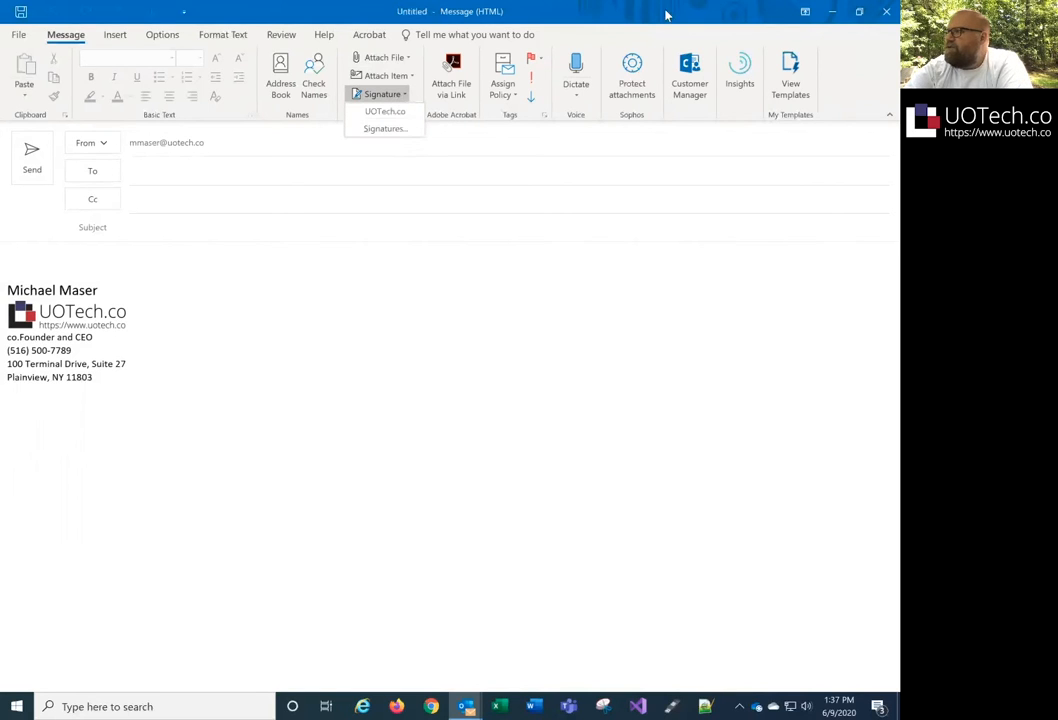
left_click(858, 13)
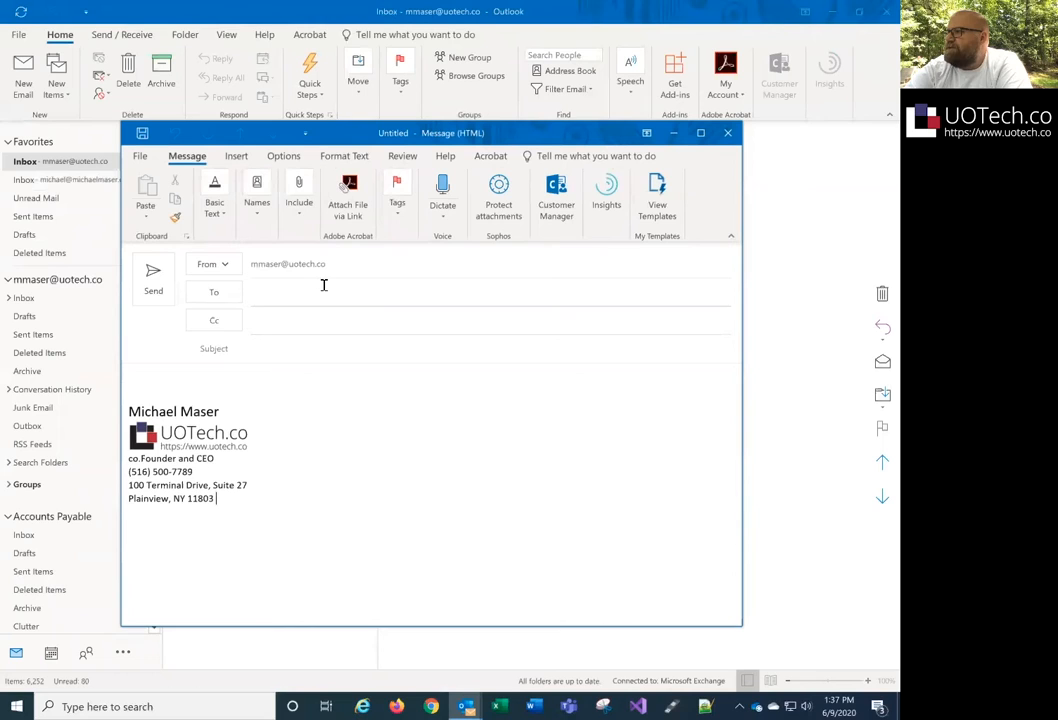
left_click(299, 198)
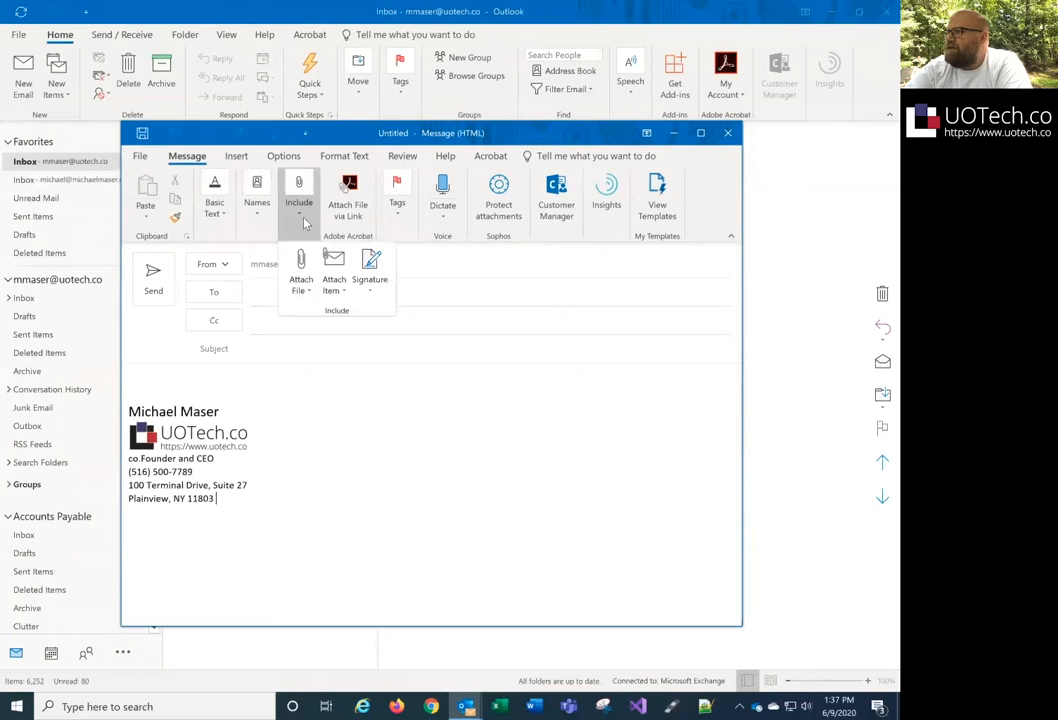
left_click(370, 290)
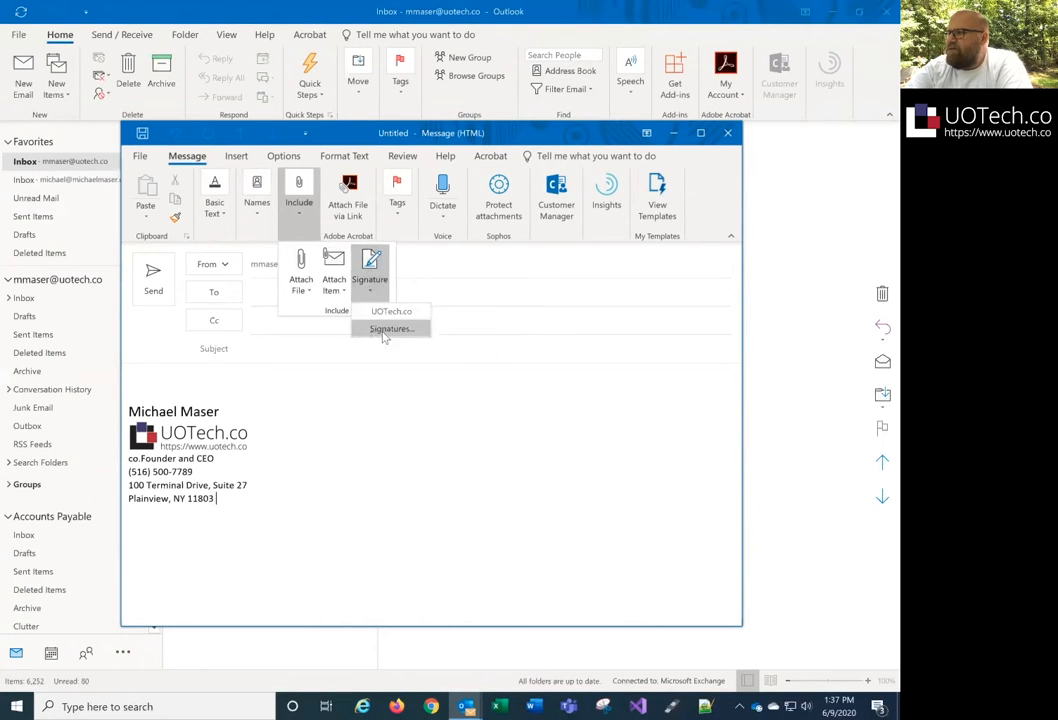
left_click(394, 330)
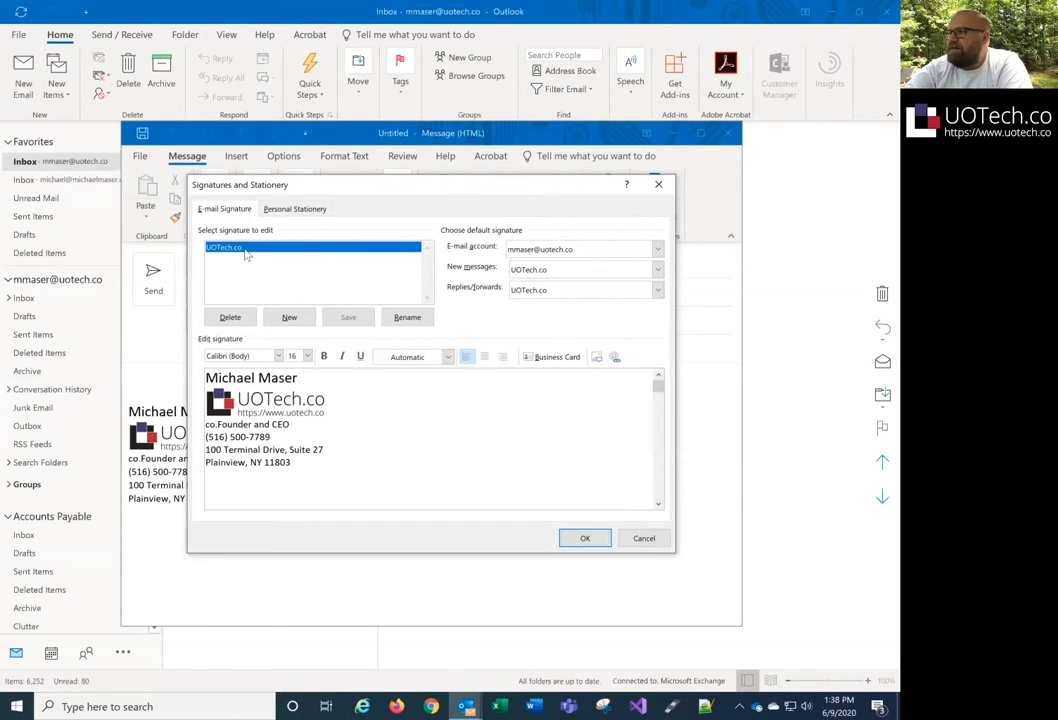
- Edit the UOTech.co signature's title line so 'co.Founder and CEO' reads 'co.Founder and CTO'
left_click(283, 424)
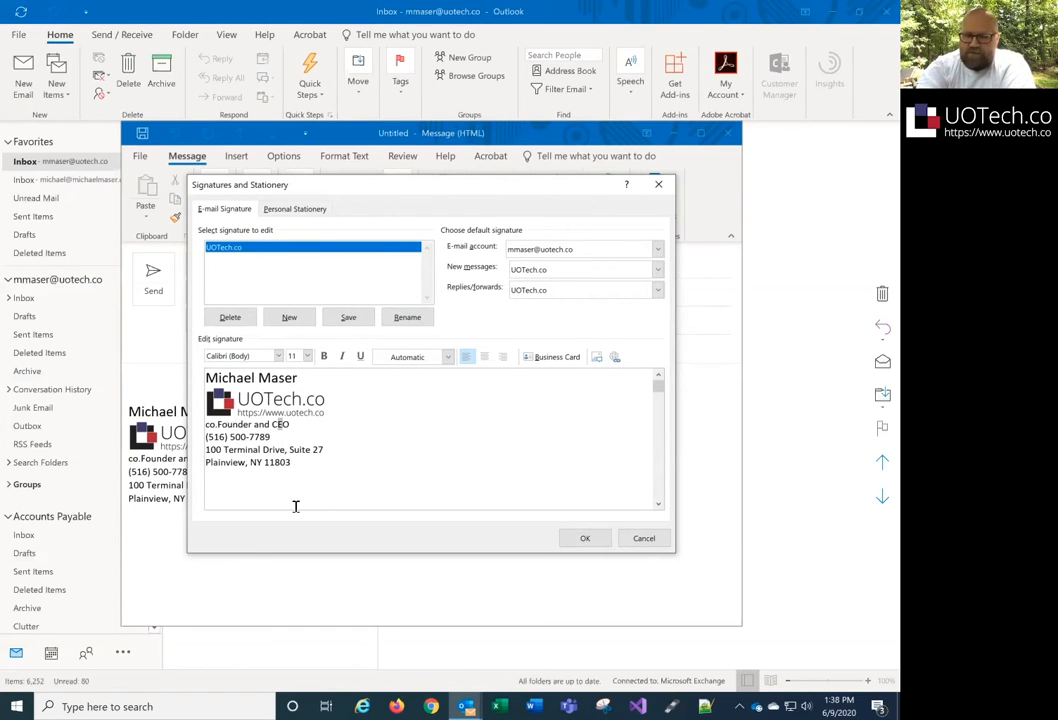
key("BackSpace")
type("T")
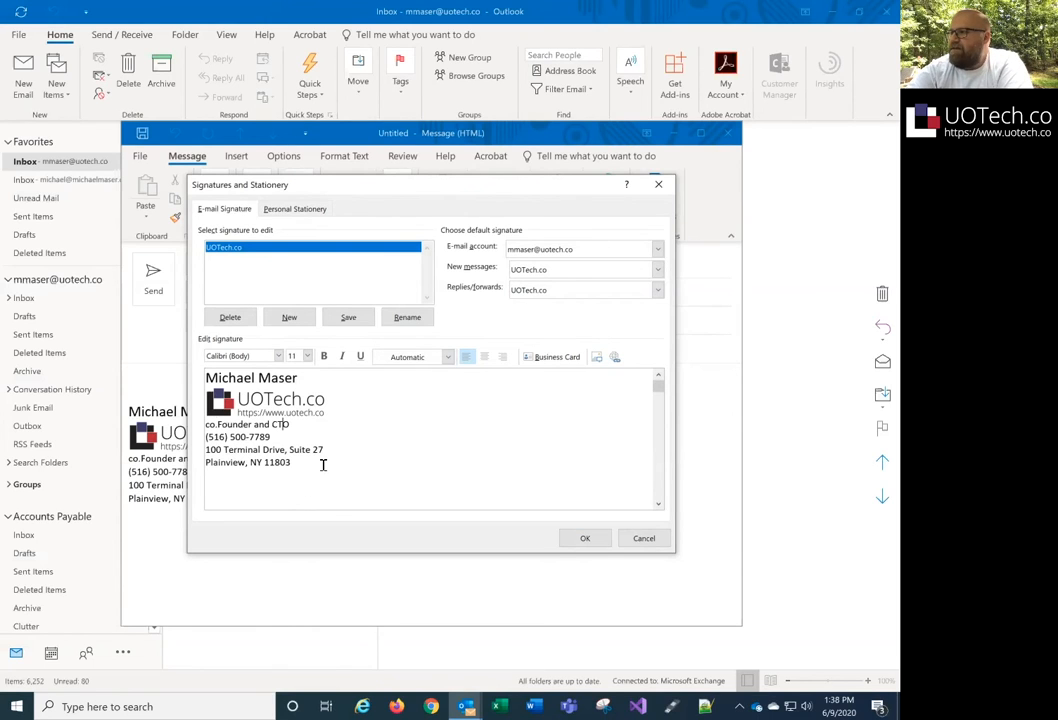
left_click(324, 464)
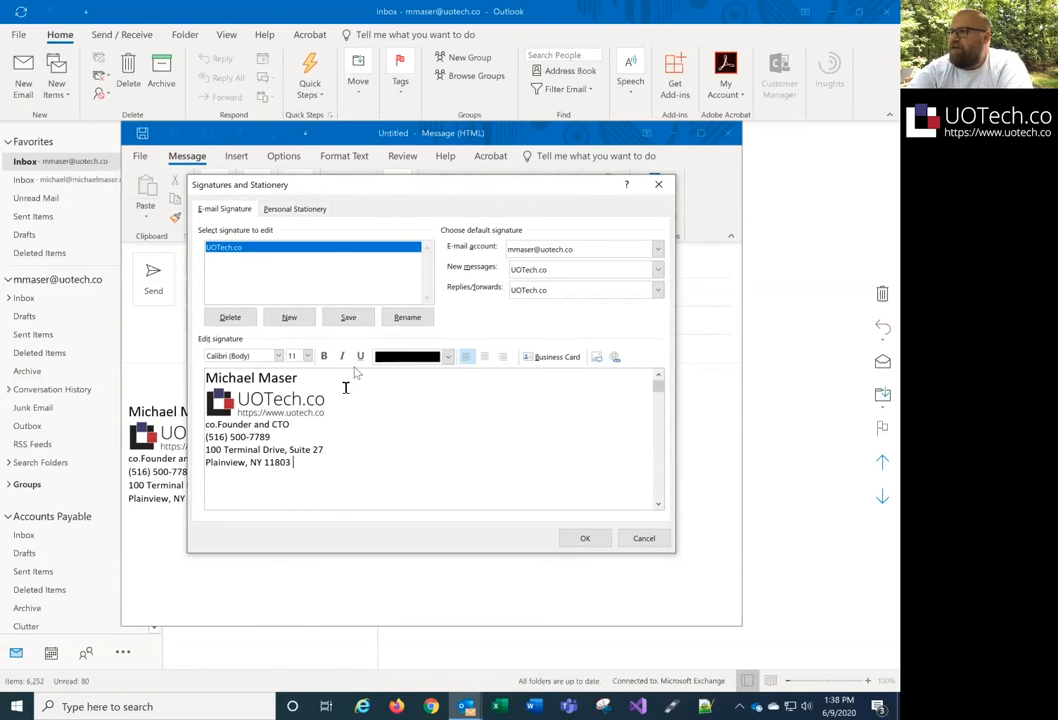
- Save the edited UOTech.co signature and keep it as the default for new messages and replies/forwards
left_click(346, 318)
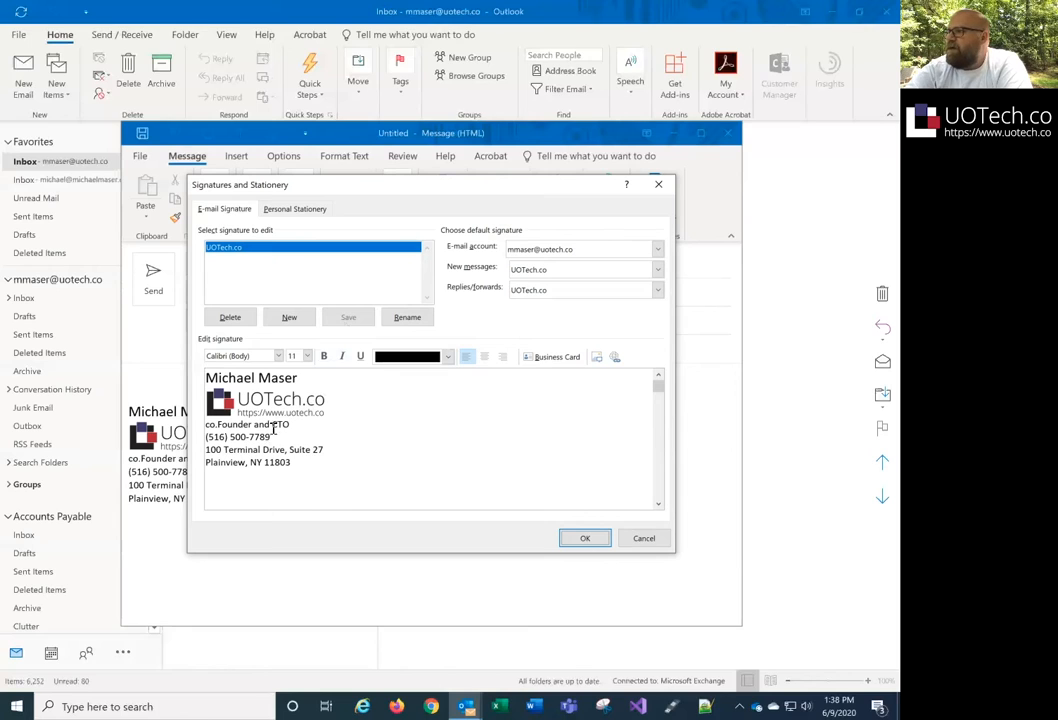
left_click(529, 270)
left_click(531, 269)
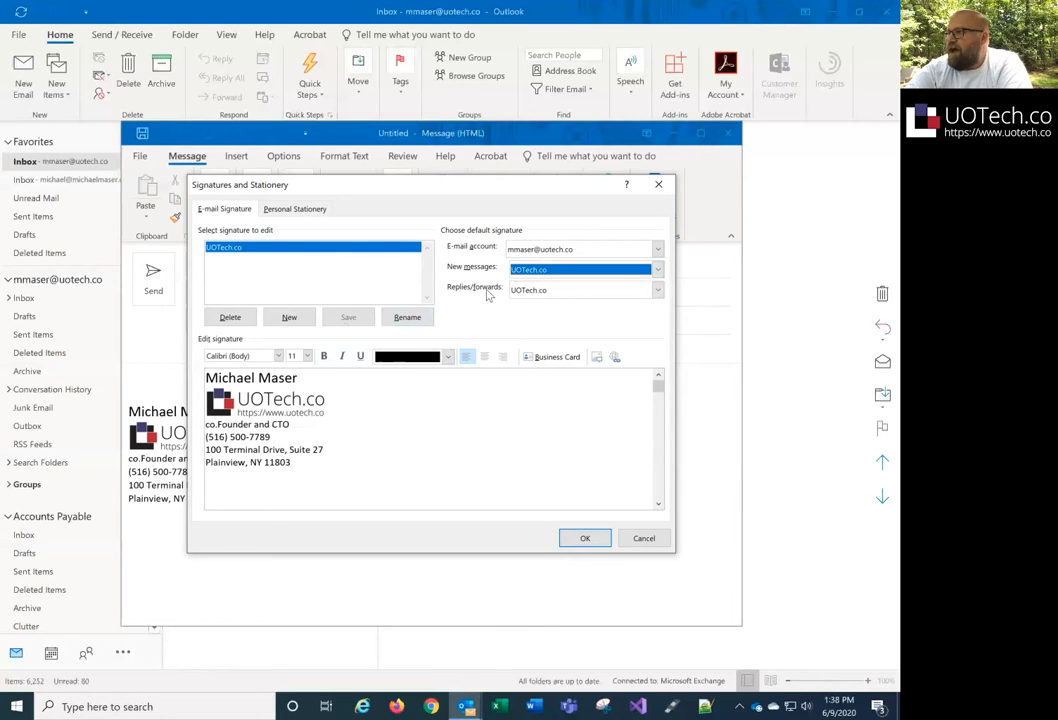
left_click(526, 290)
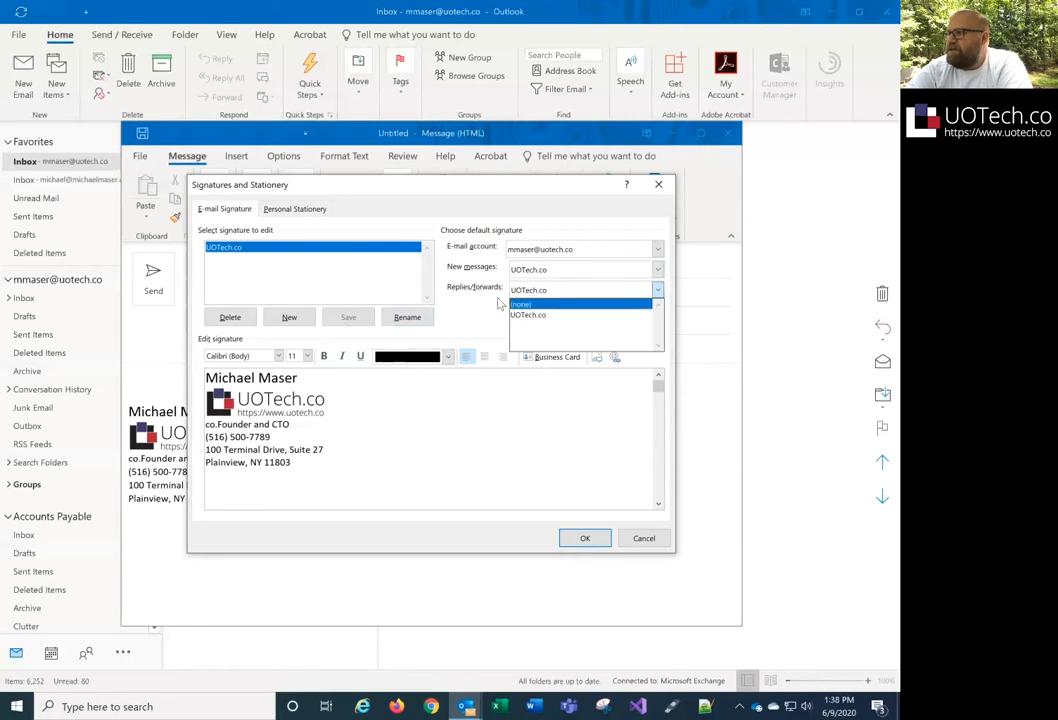
left_click(530, 291)
left_click(530, 269)
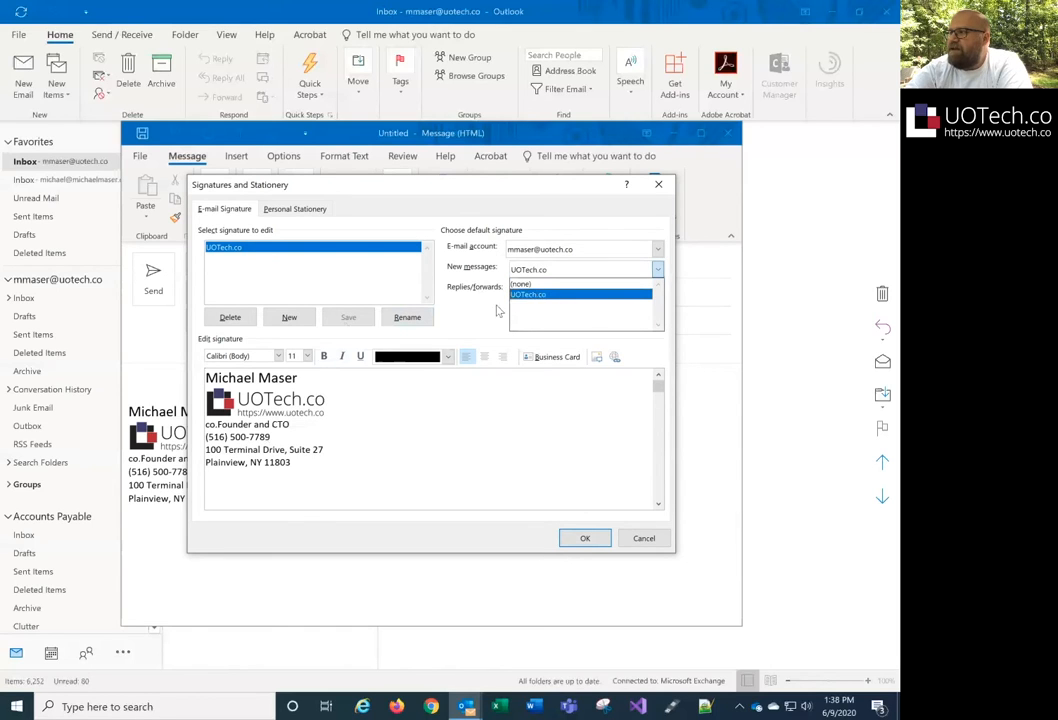
left_click(537, 295)
- Show the personal e-mail account's signature defaults, which currently have none
left_click(657, 249)
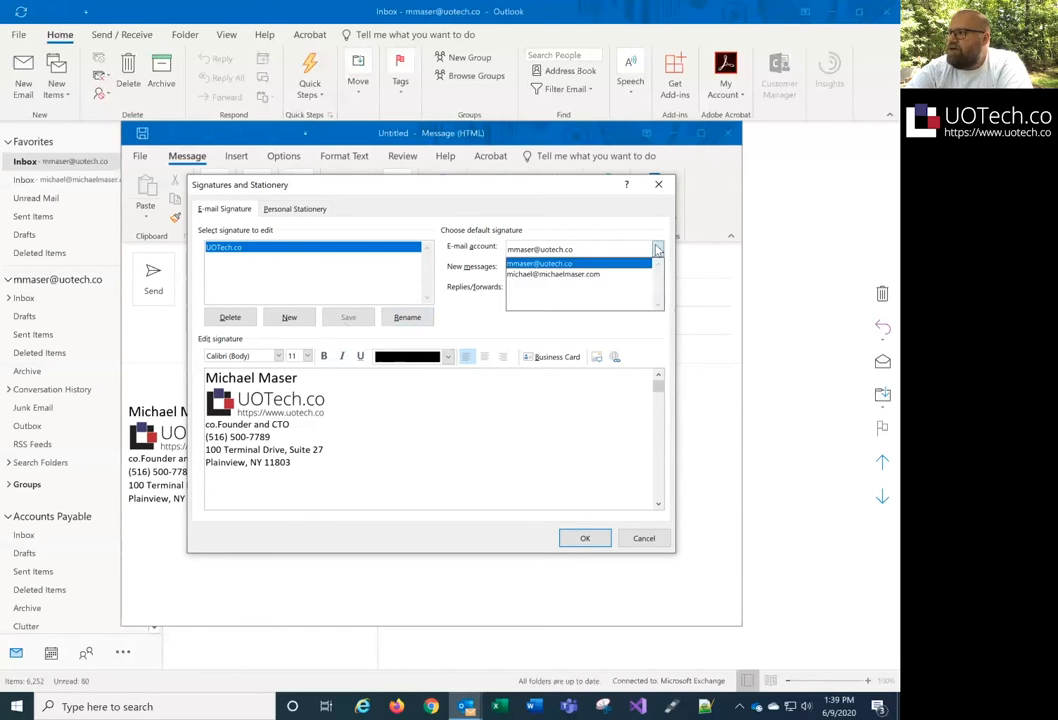
left_click(607, 275)
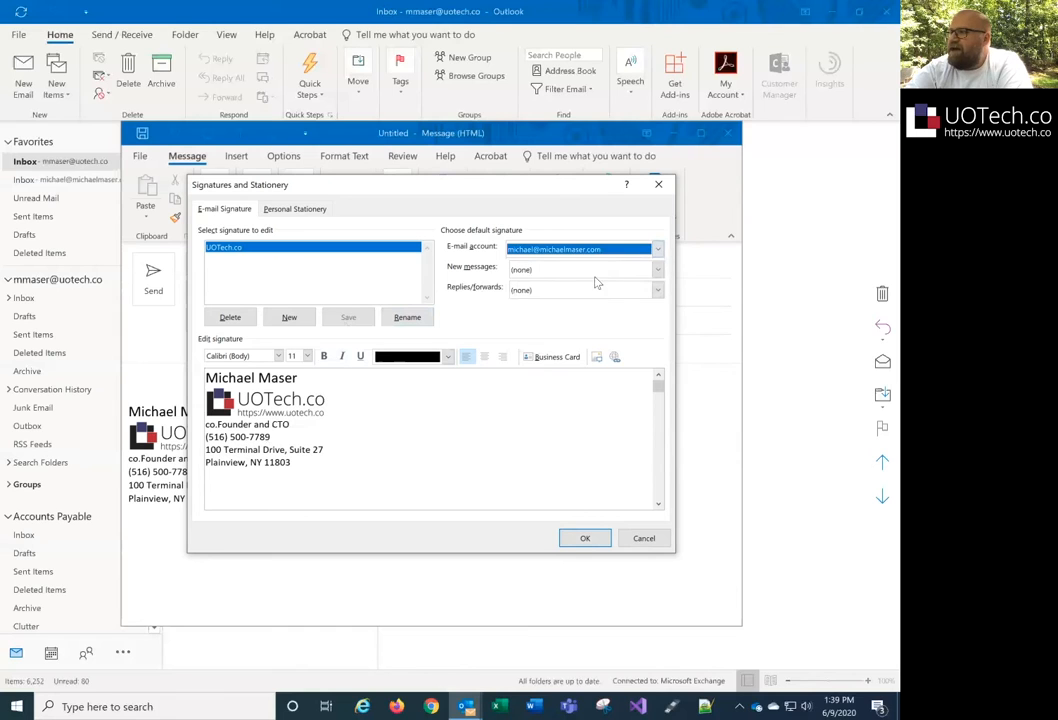
left_click(601, 250)
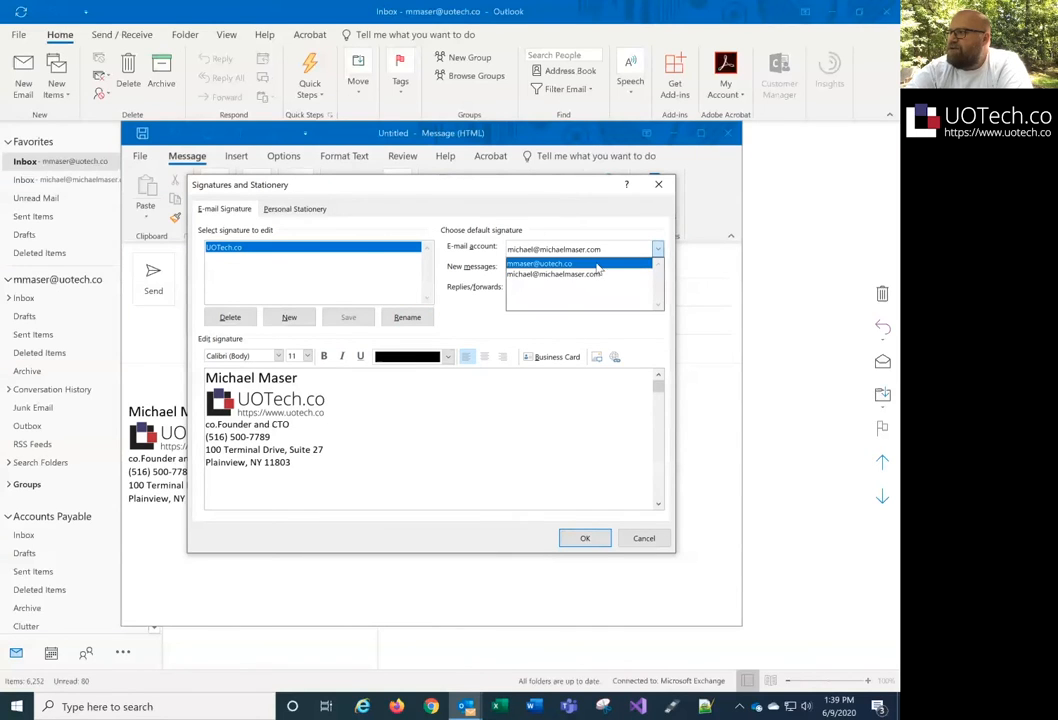
left_click(597, 259)
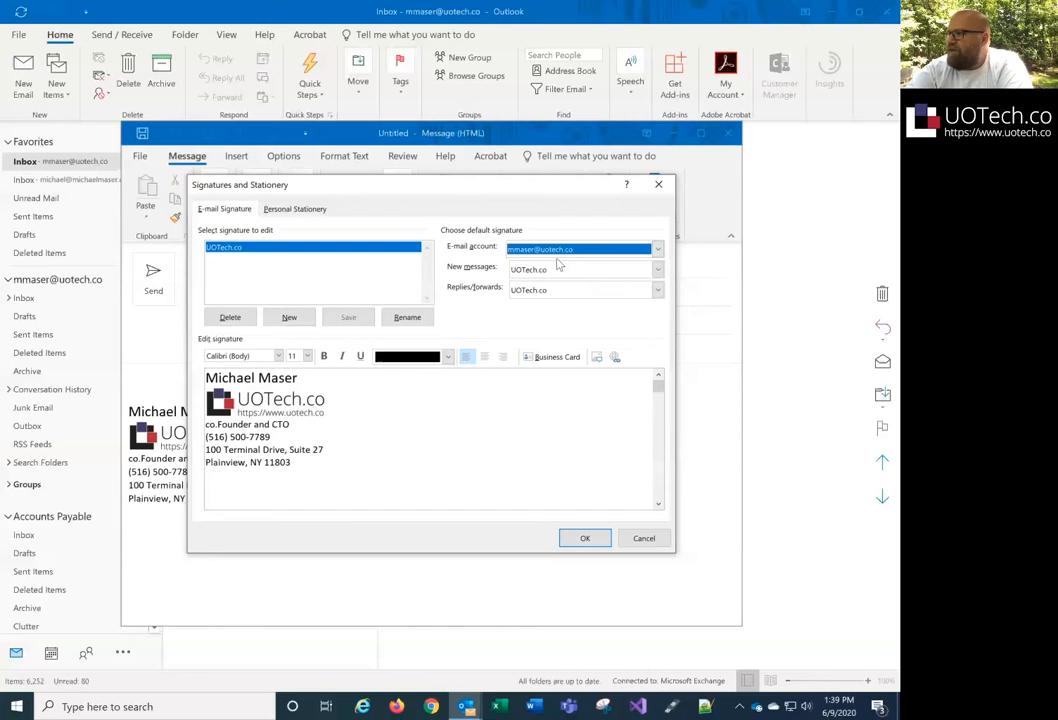
left_click(562, 249)
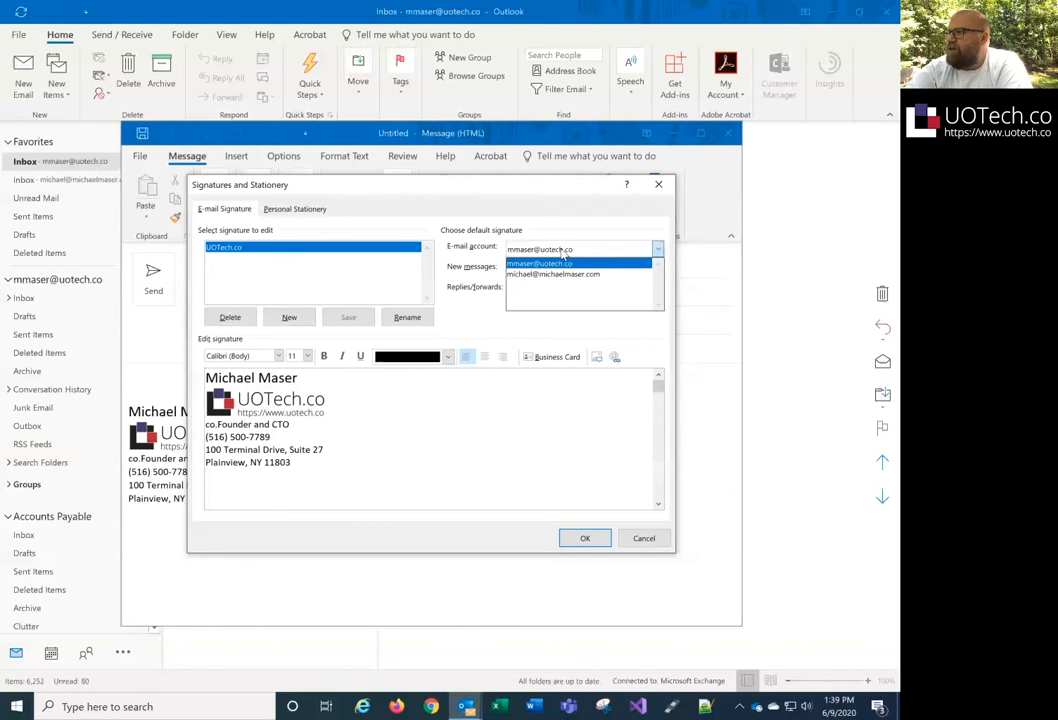
left_click(560, 273)
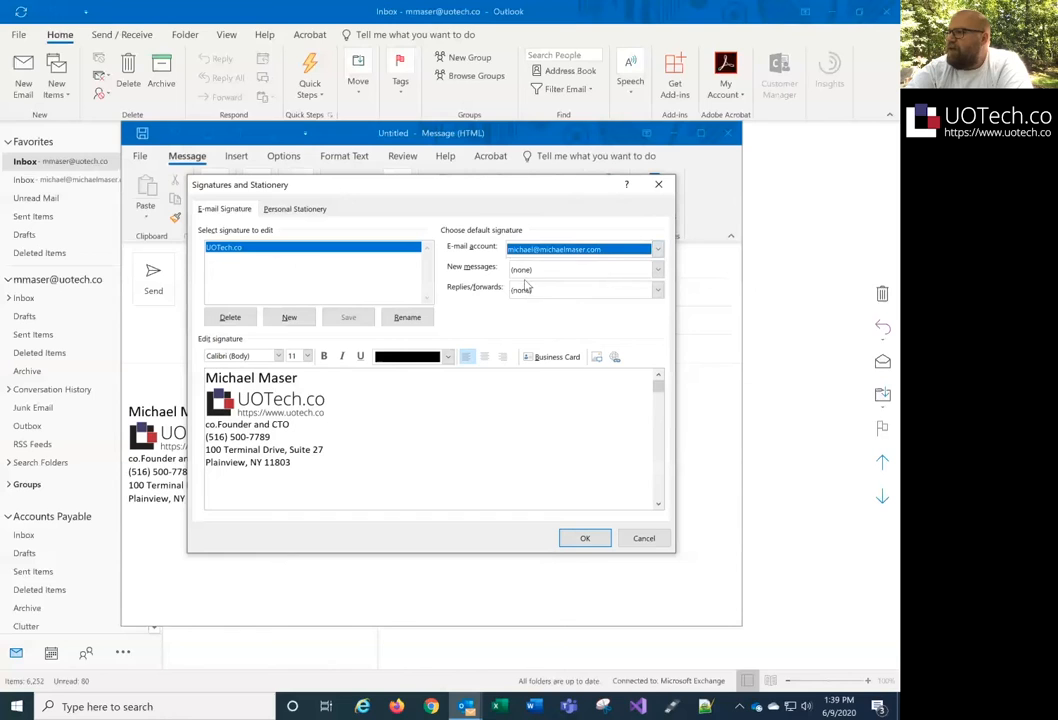
- Add a new signature named 'Personal' and place the cursor in its empty editor
left_click(305, 322)
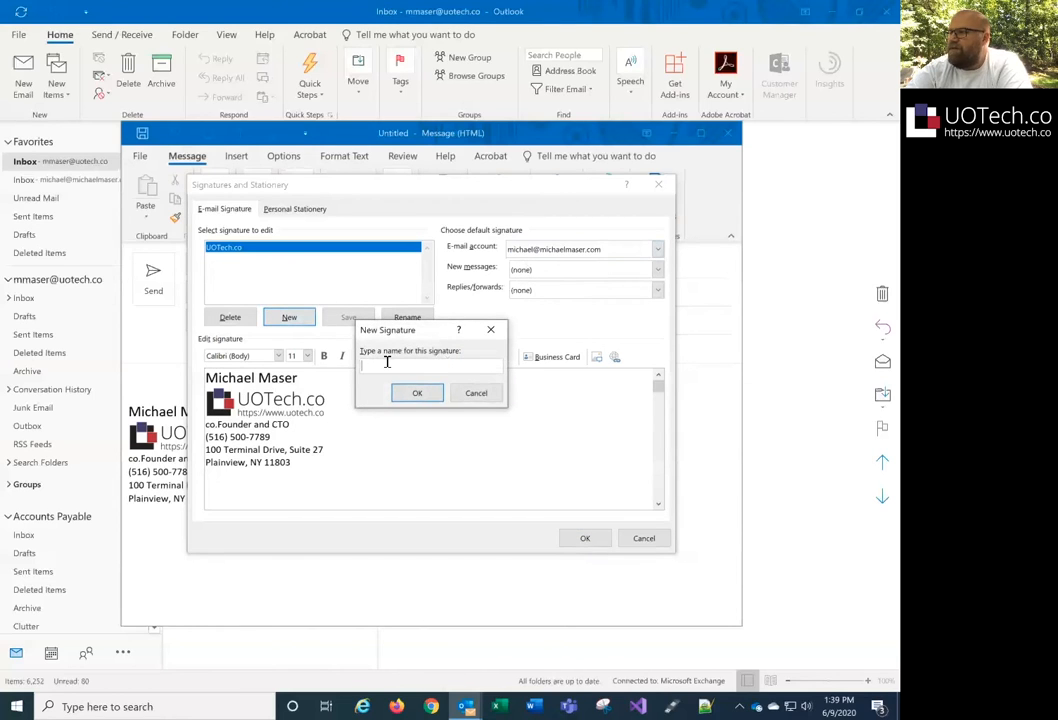
type("Per")
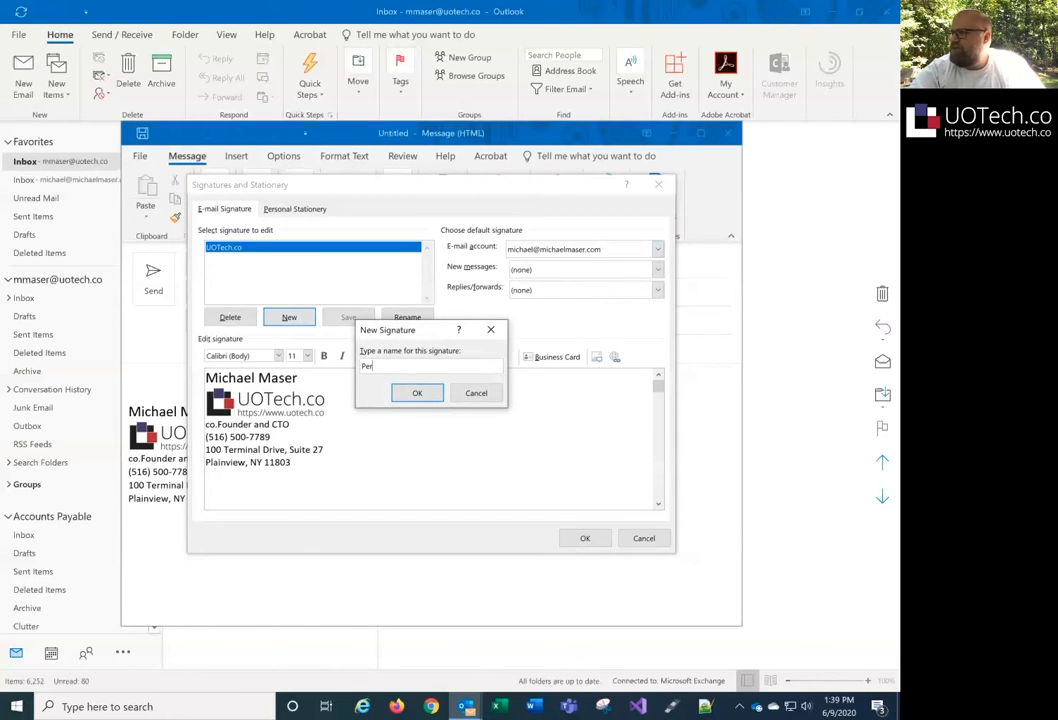
type("sonal")
key("Return")
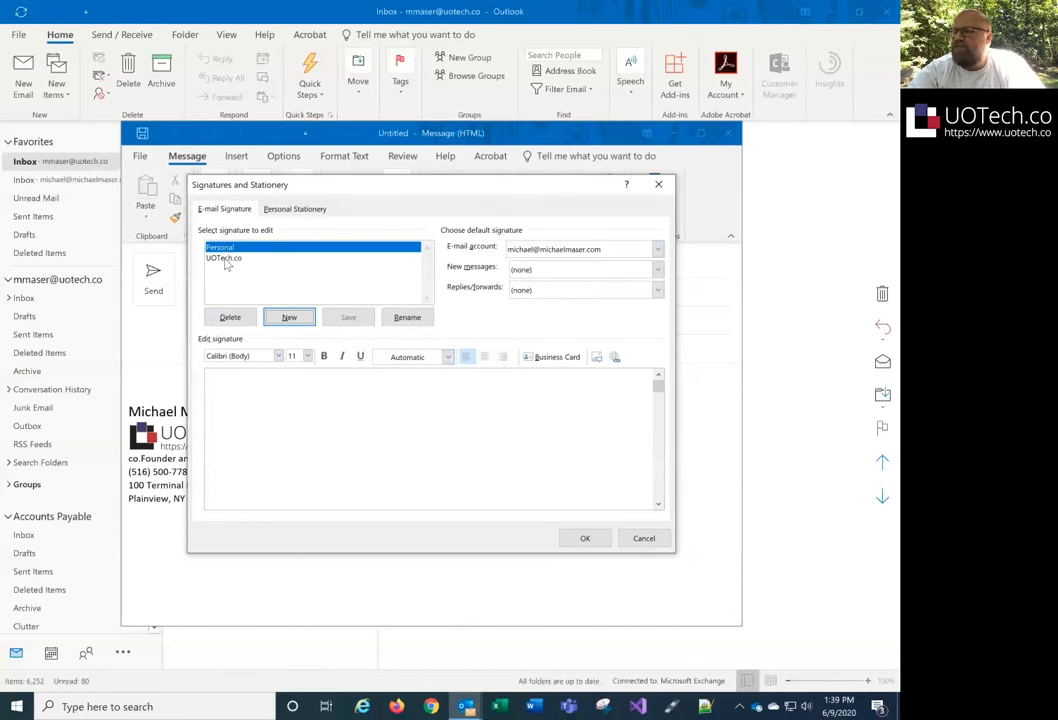
left_click(319, 390)
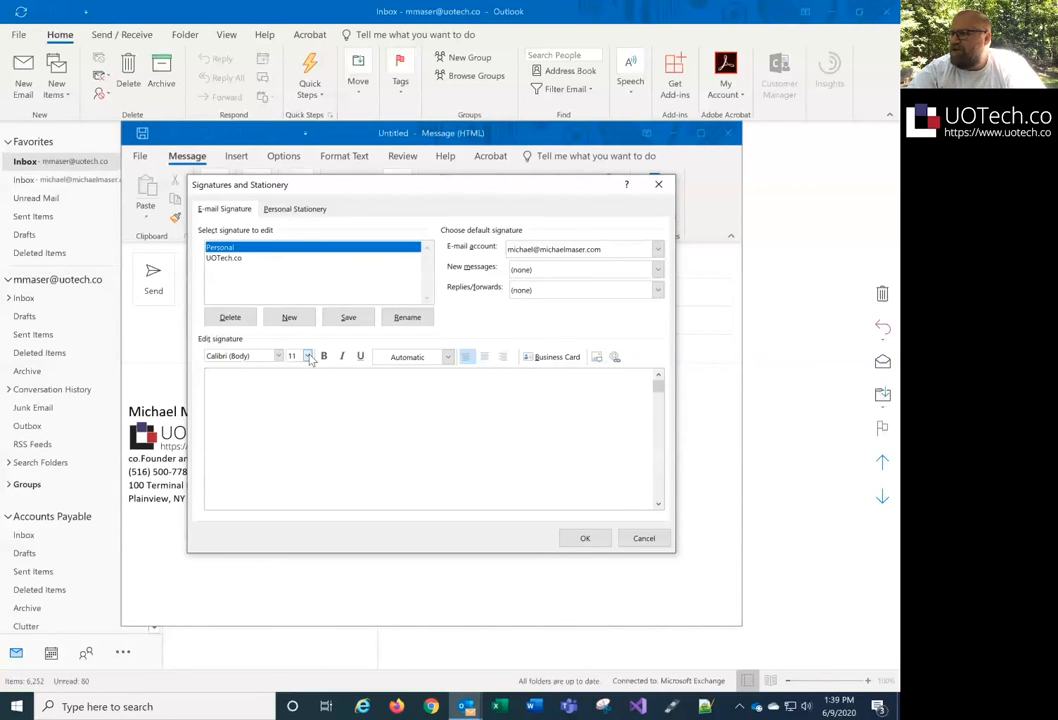
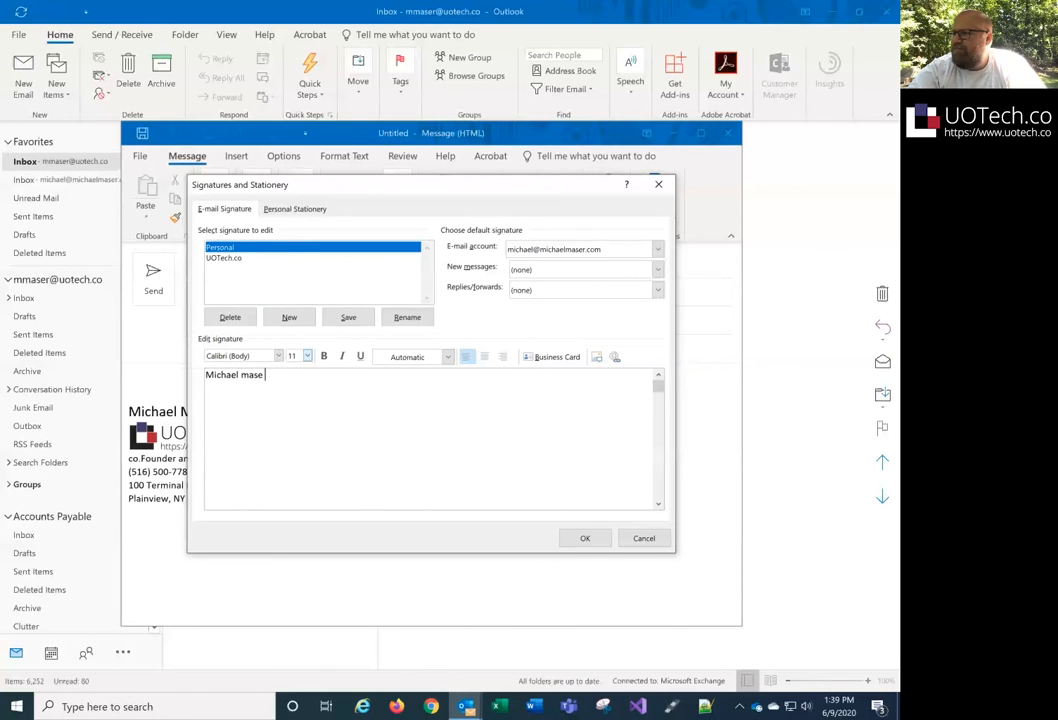
- Type the owner's full name, e-mail address and phone number on separate lines of the Personal signature
key("BackSpace")
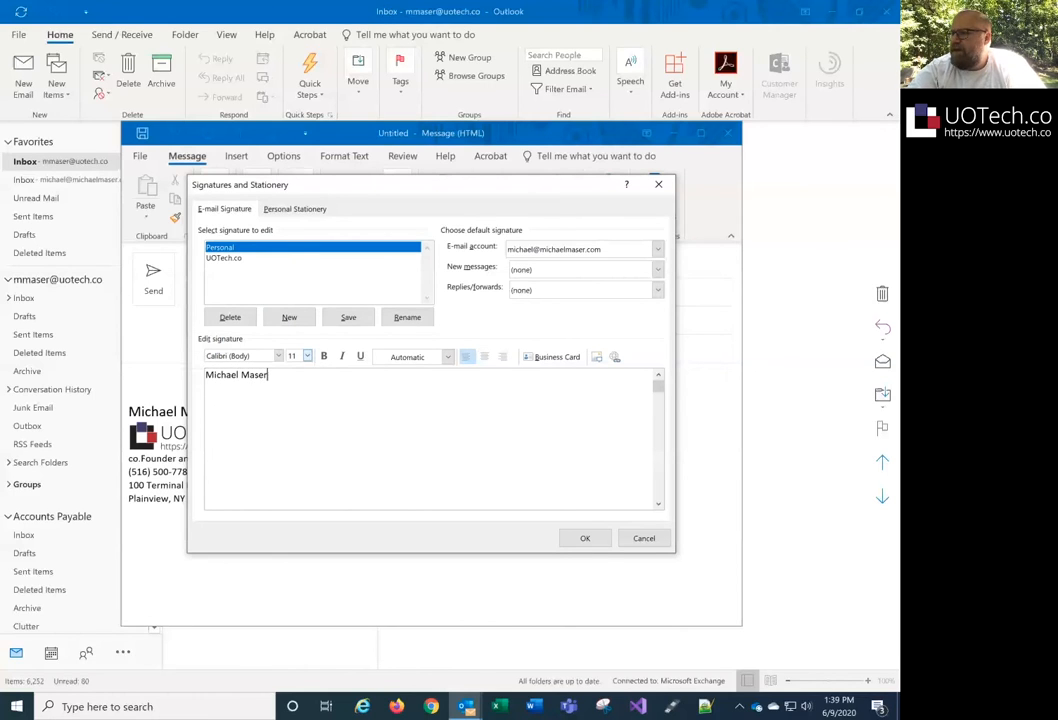
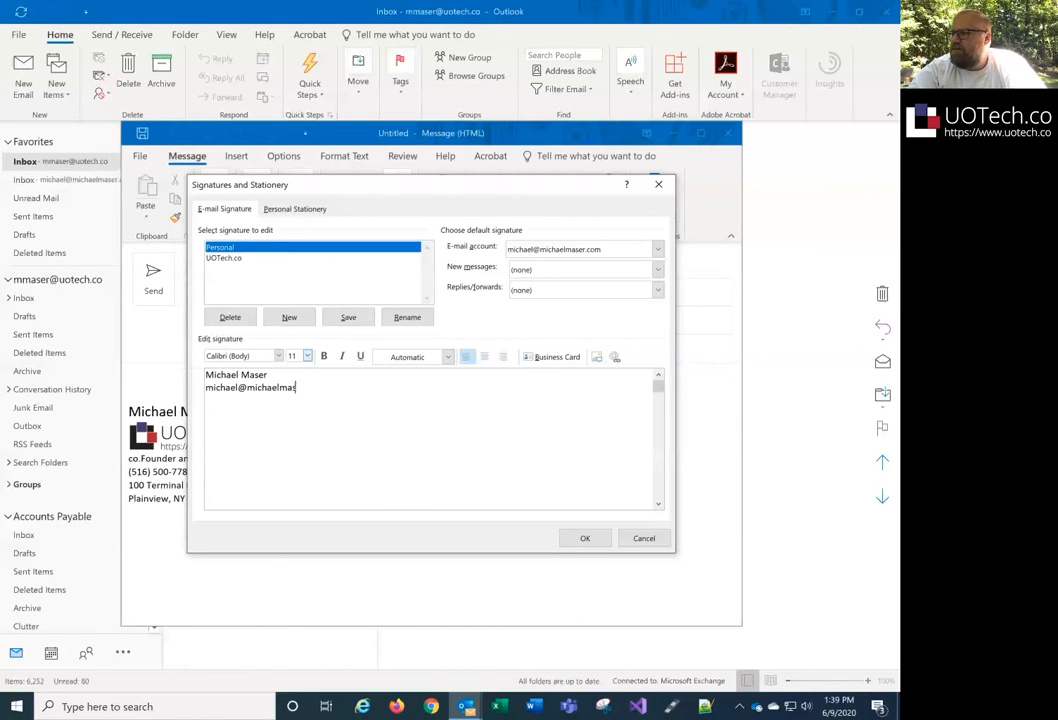
key("Return")
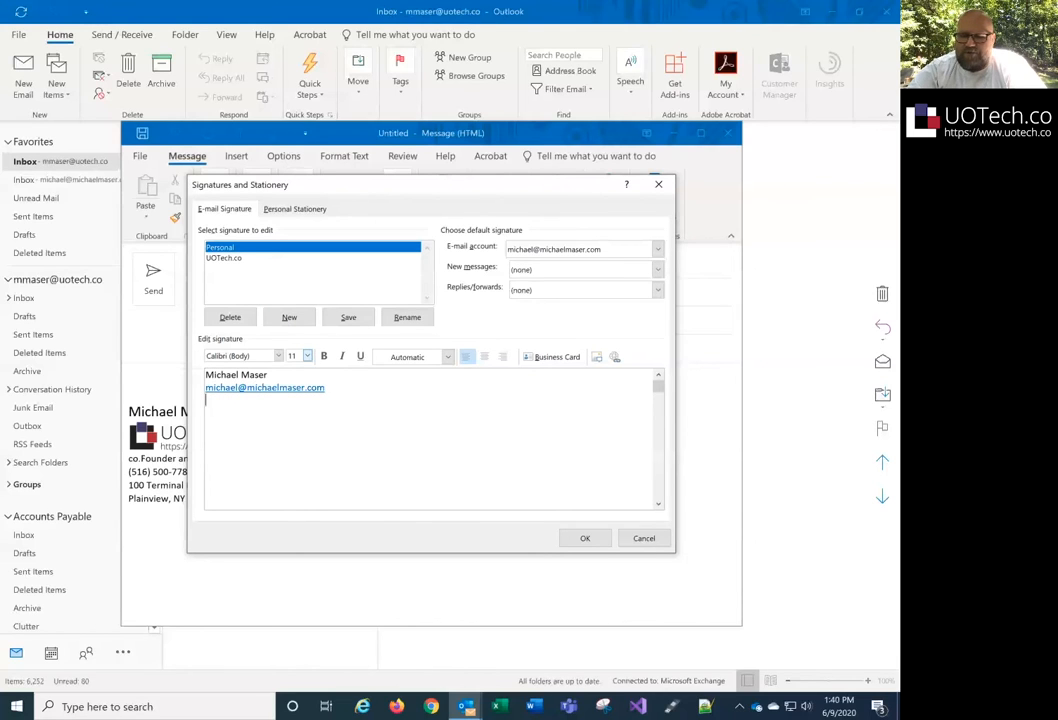
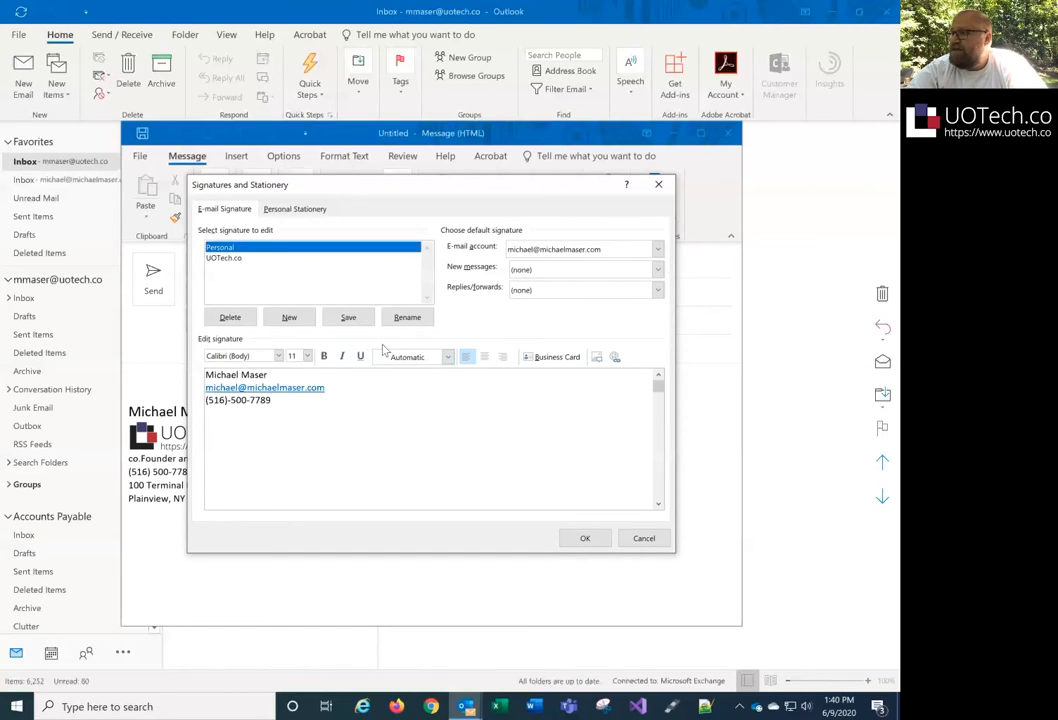
- Save Personal, make it the personal account's default for new messages and replies/forwards, and close the dialog
left_click(348, 316)
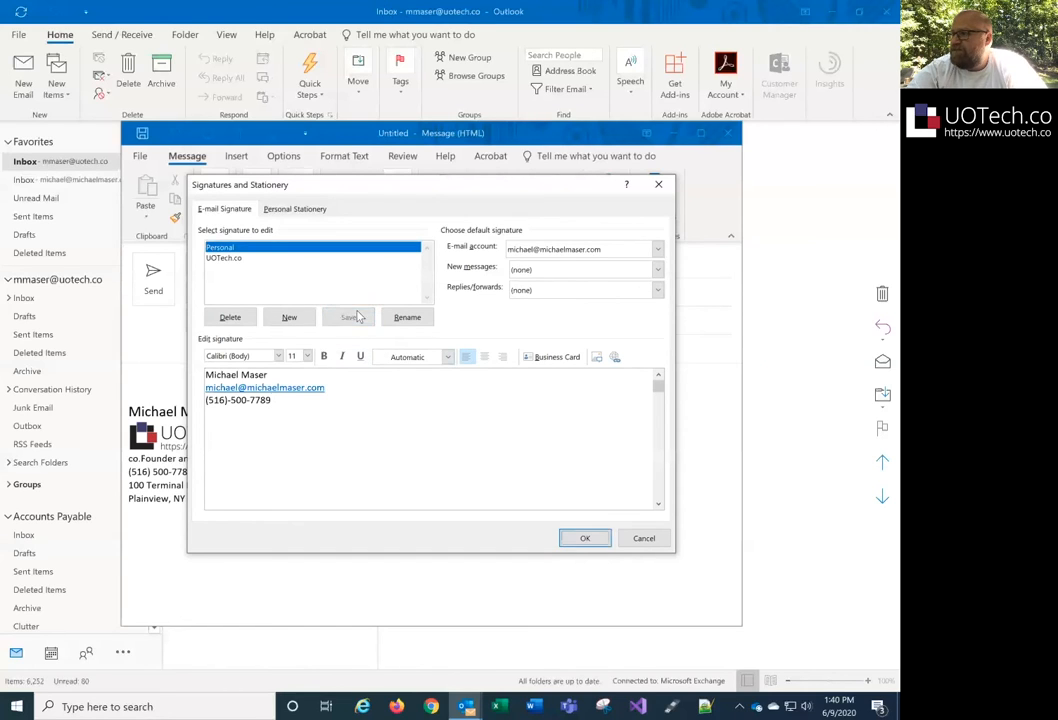
left_click(533, 270)
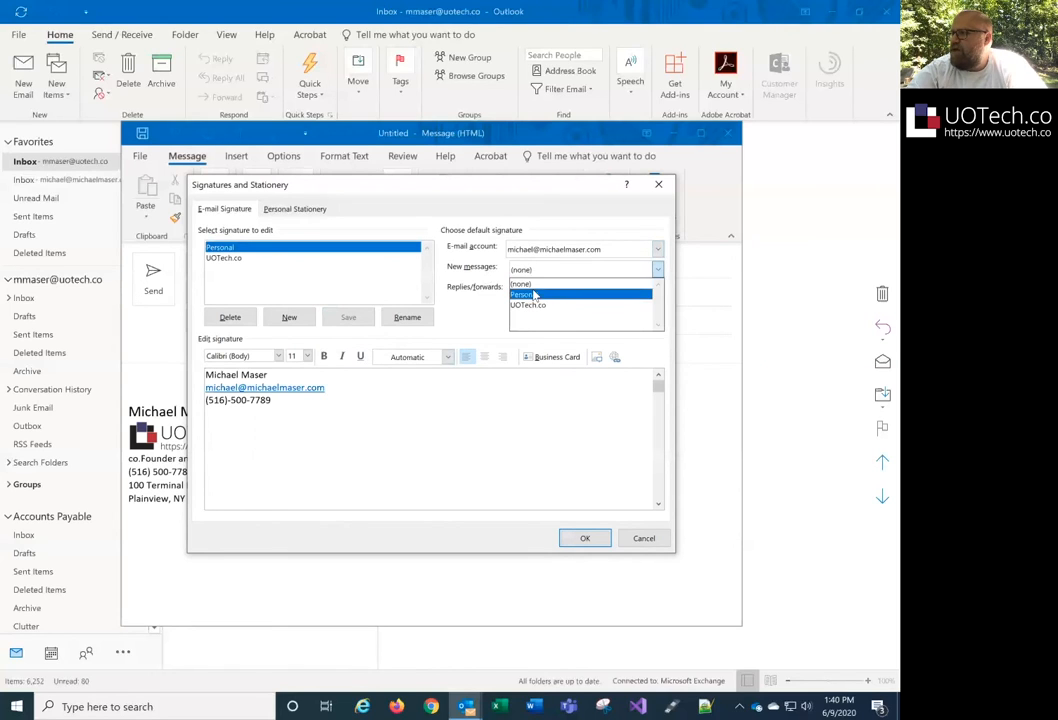
left_click(533, 295)
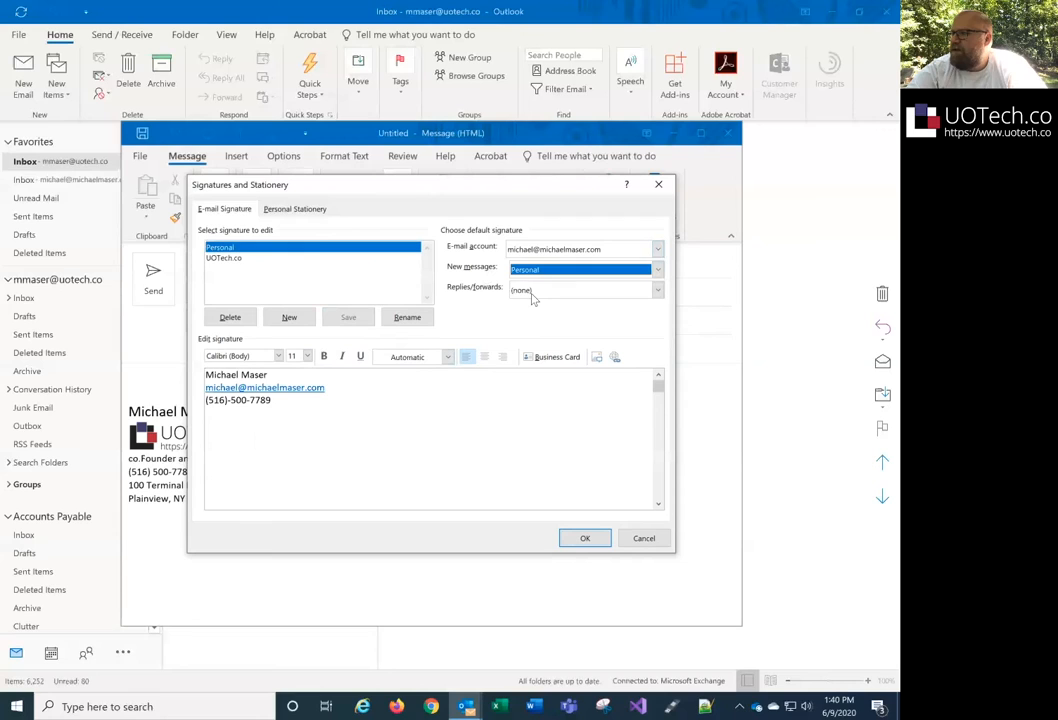
left_click(533, 295)
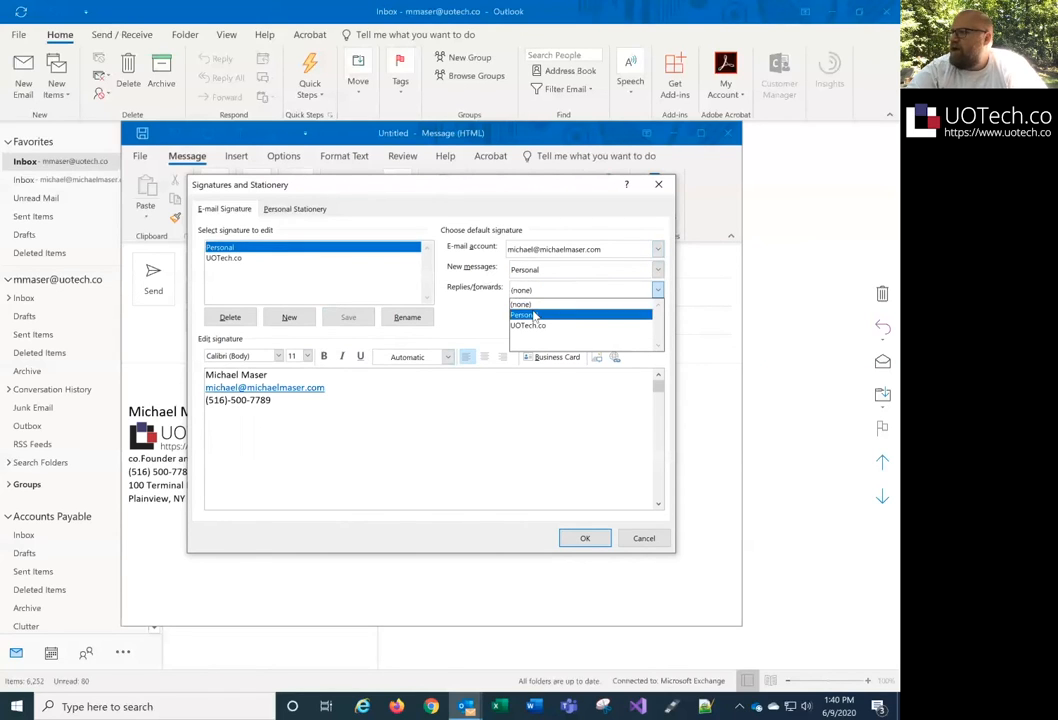
left_click(535, 316)
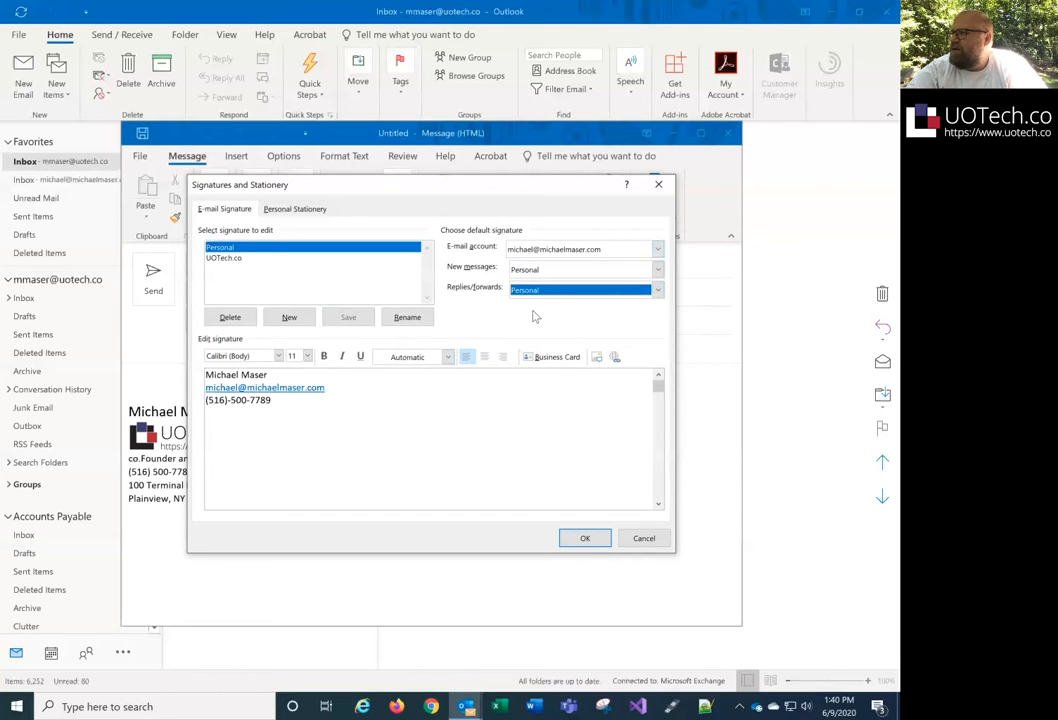
left_click(584, 538)
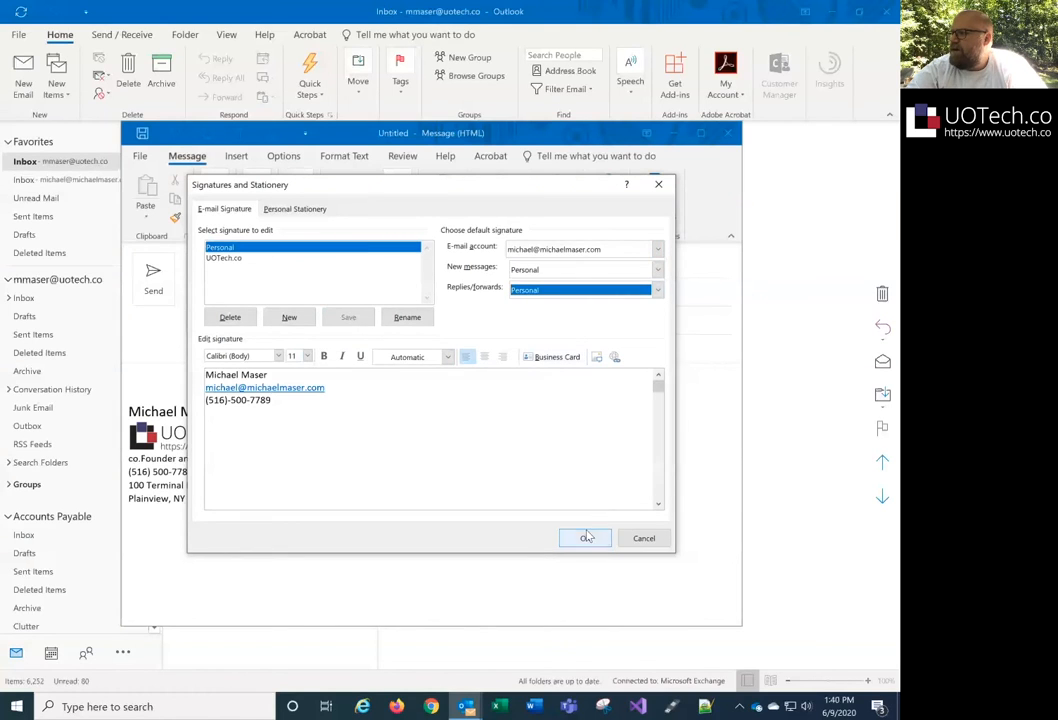
left_click(212, 264)
- Switch the draft's From account to the personal account and back to UOTech.co, then close the draft
left_click(222, 264)
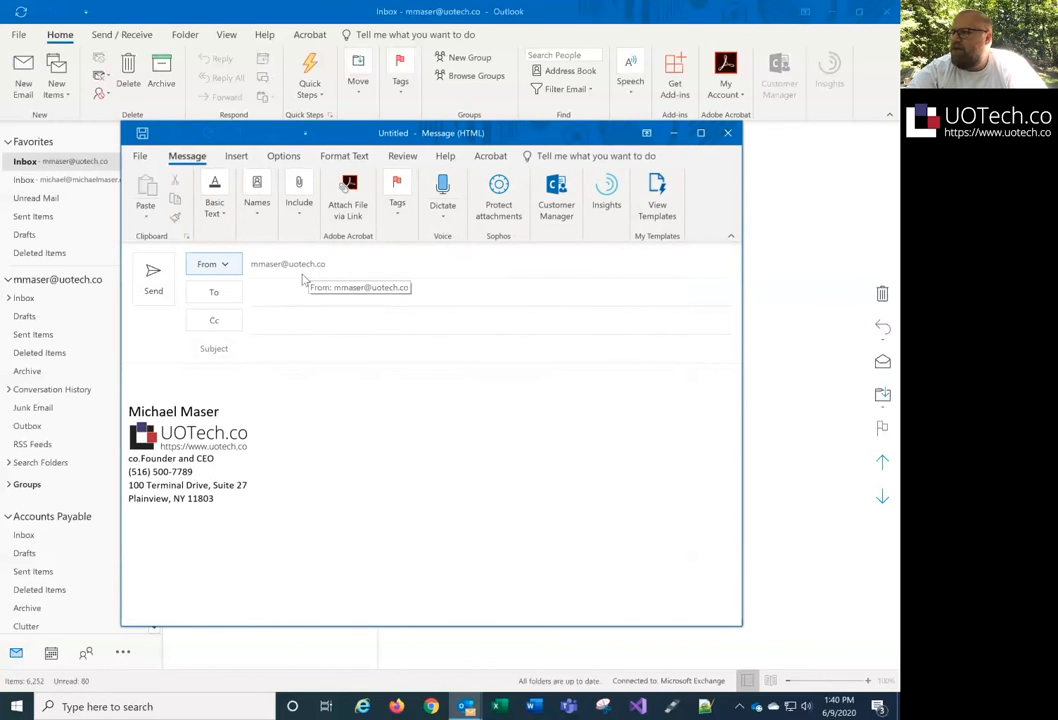
left_click(226, 268)
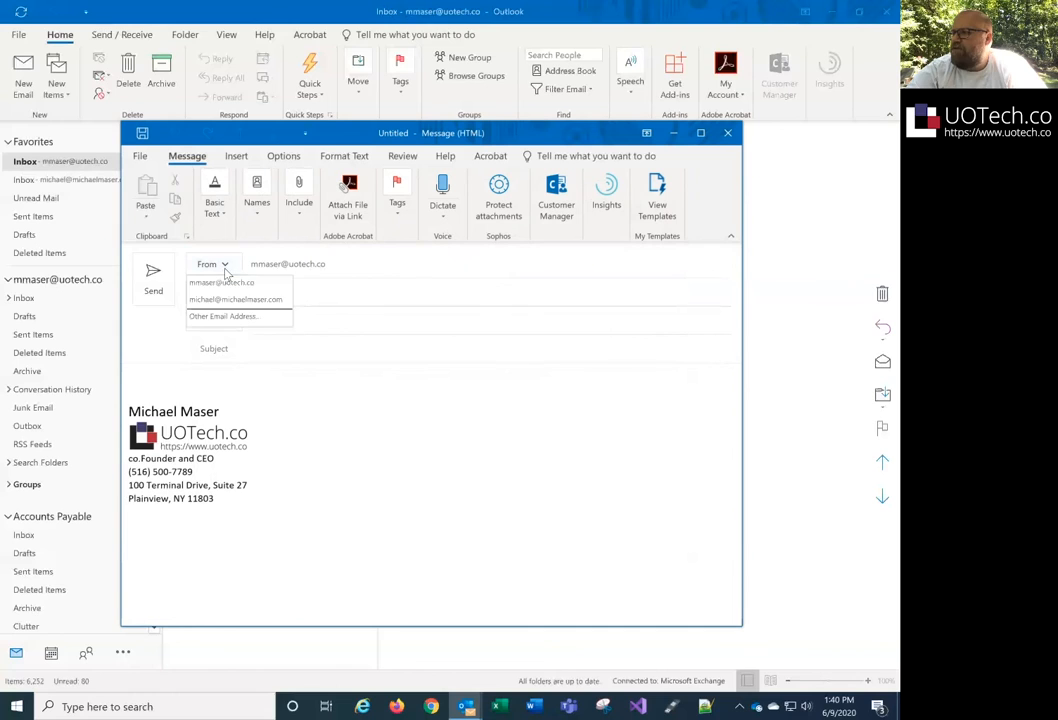
left_click(229, 299)
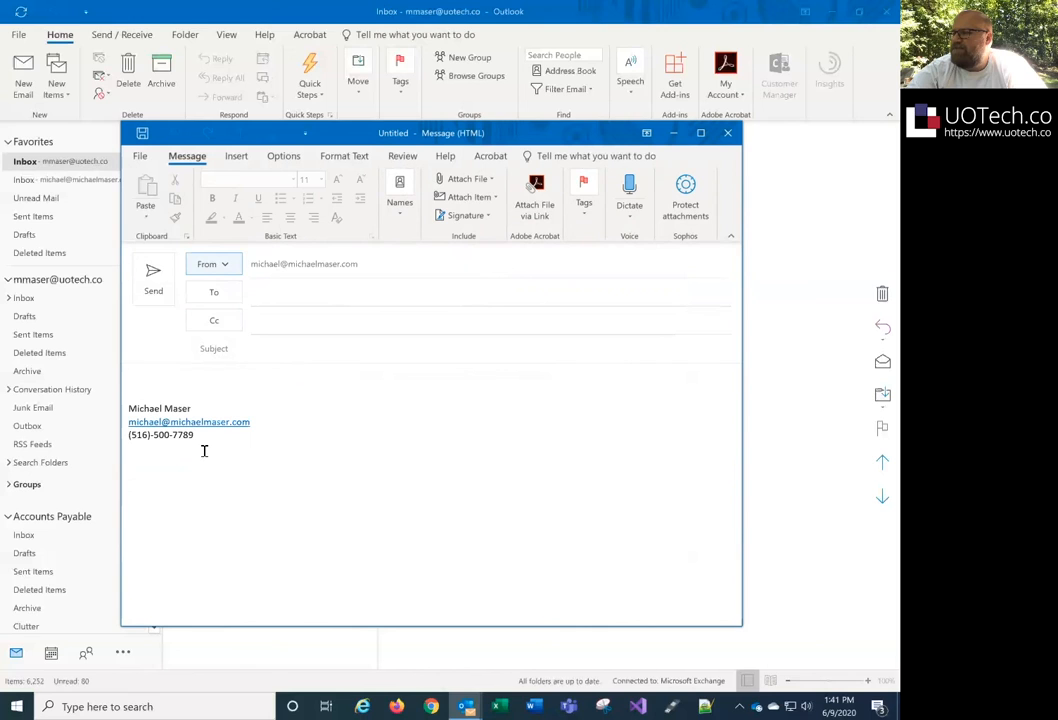
left_click(226, 265)
left_click(232, 286)
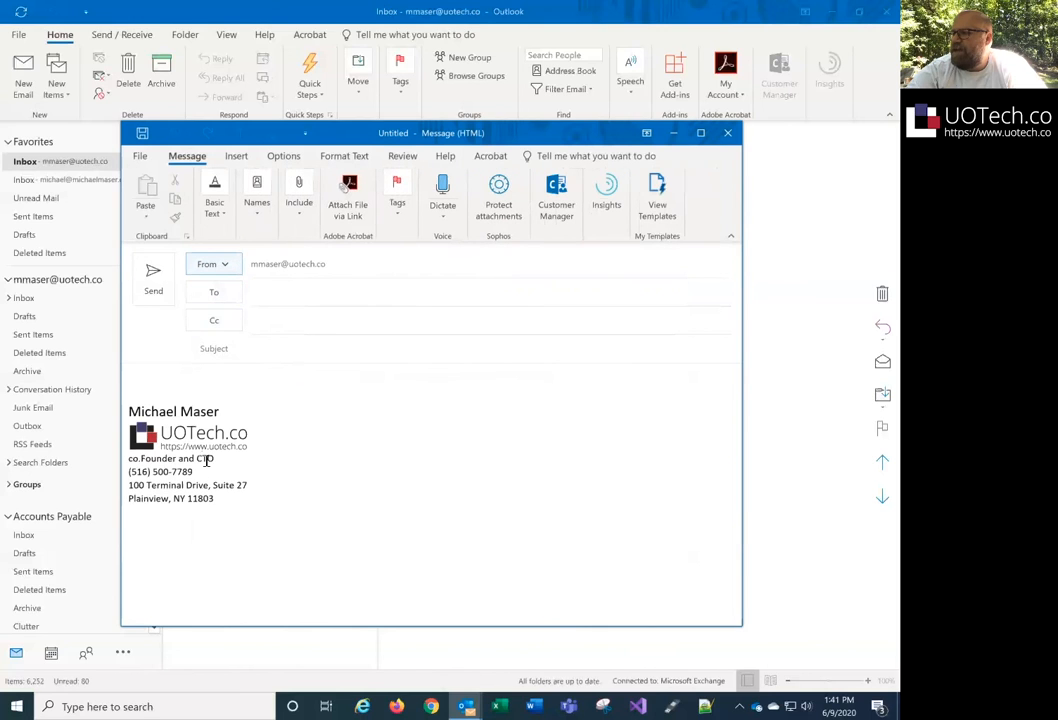
left_click(258, 507)
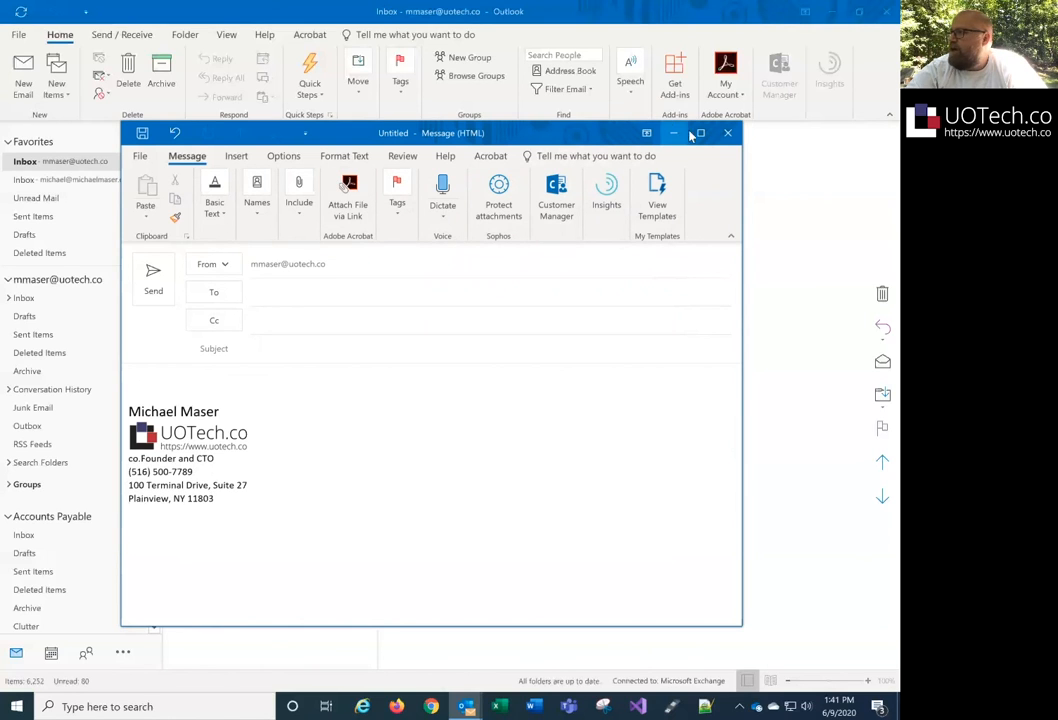
left_click(727, 132)
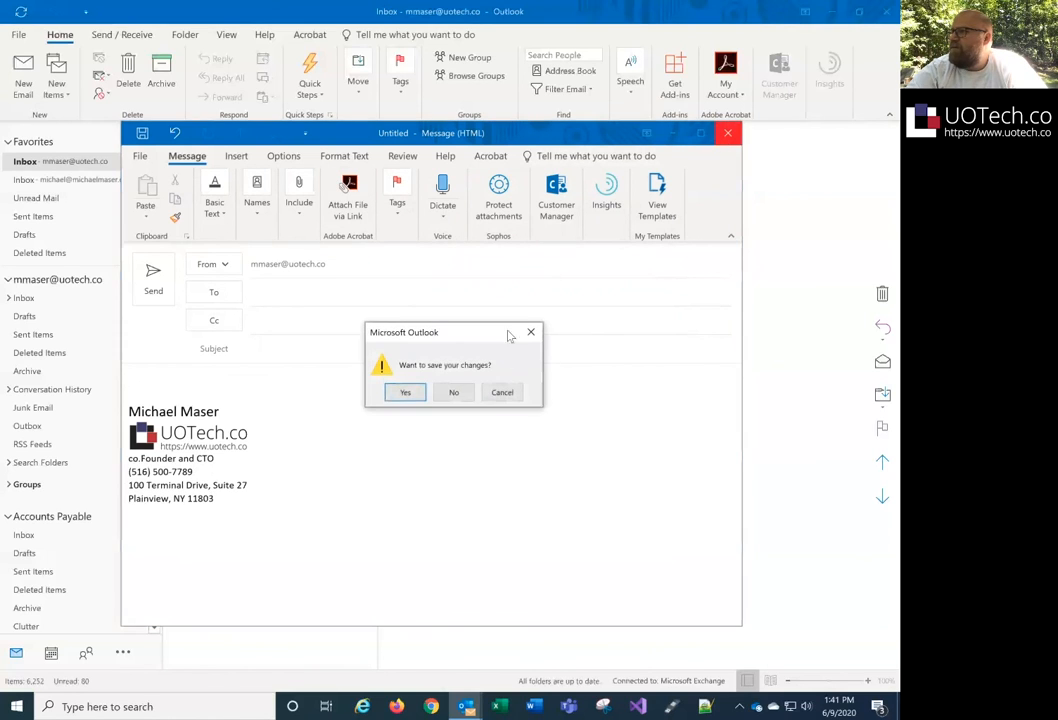
- Discard the test draft without saving and start a fresh e-mail showing the Include options
left_click(455, 392)
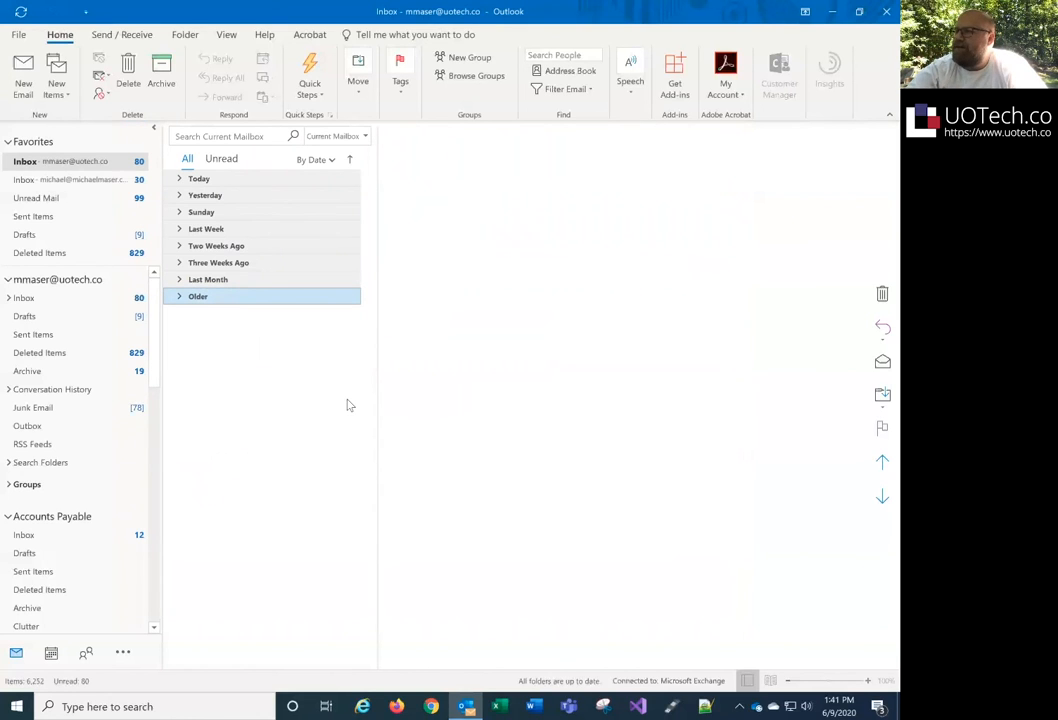
left_click(23, 74)
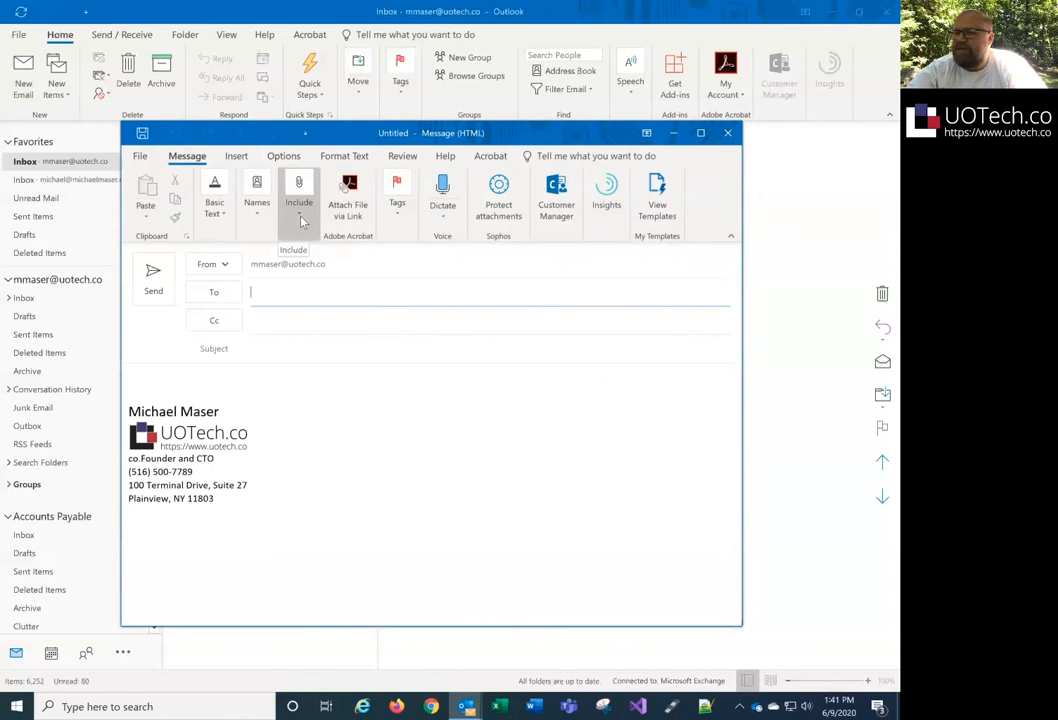
left_click(700, 133)
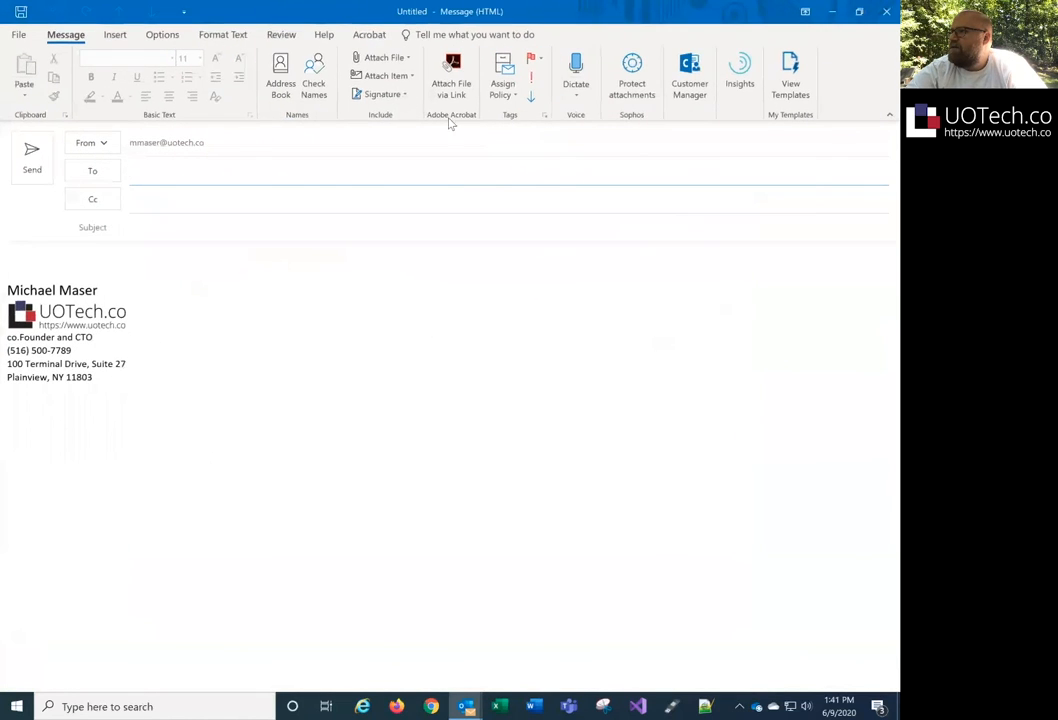
left_click(858, 11)
left_click(299, 212)
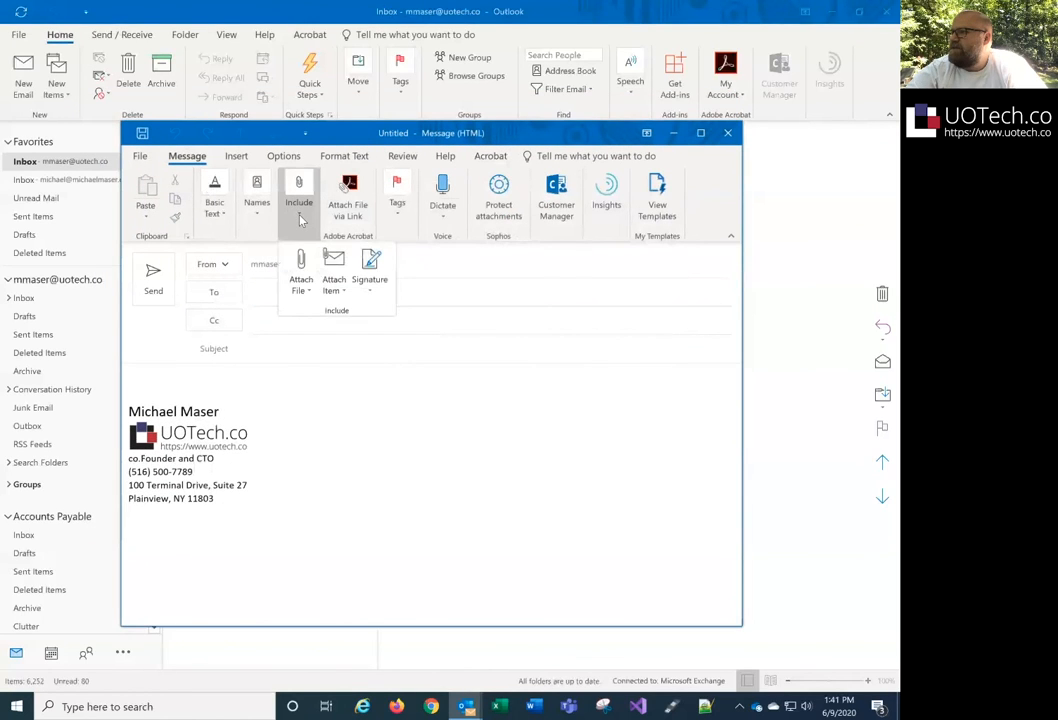
- Reopen Signatures and Stationery and check UOTech.co is the work default and Personal the personal default
left_click(378, 288)
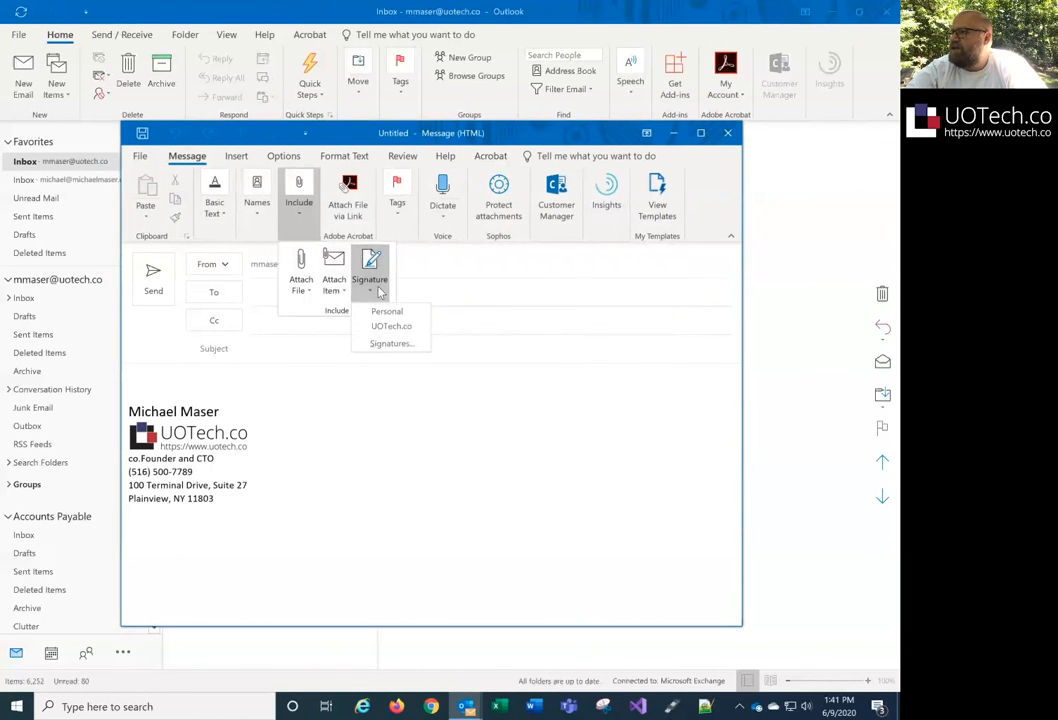
left_click(391, 343)
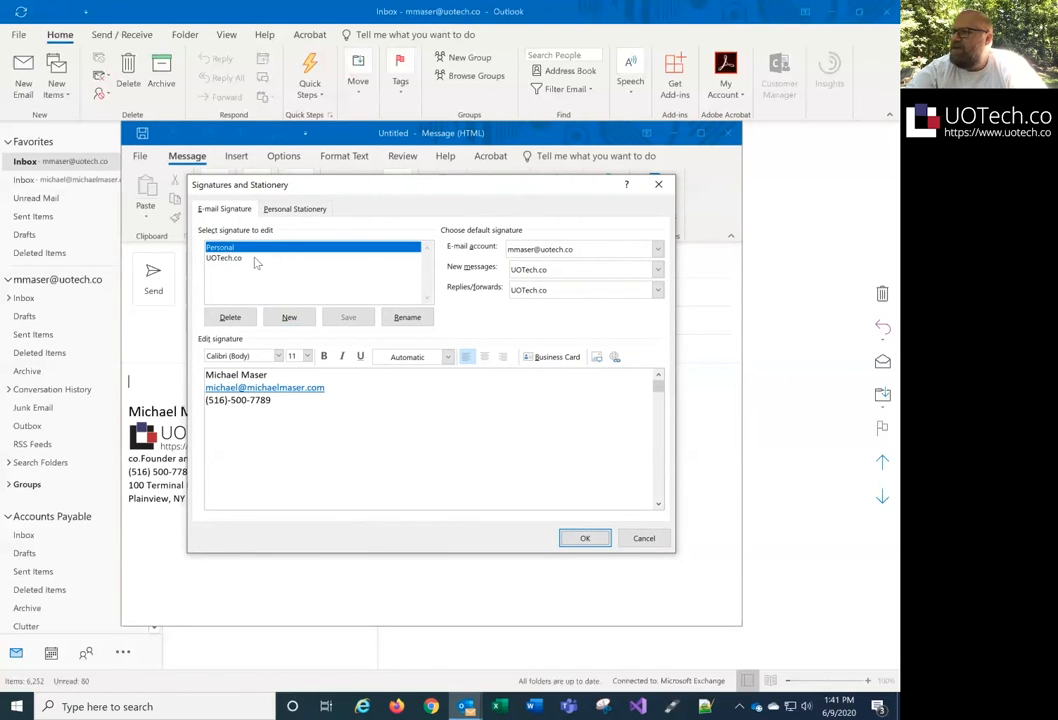
left_click(530, 250)
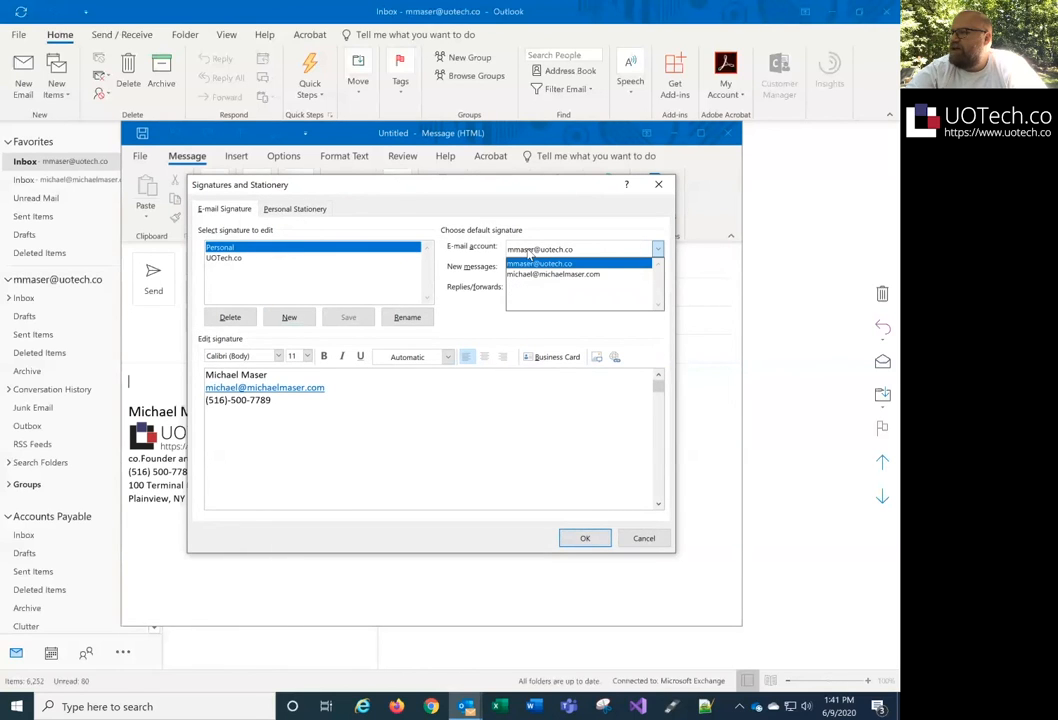
left_click(530, 250)
left_click(531, 253)
left_click(541, 255)
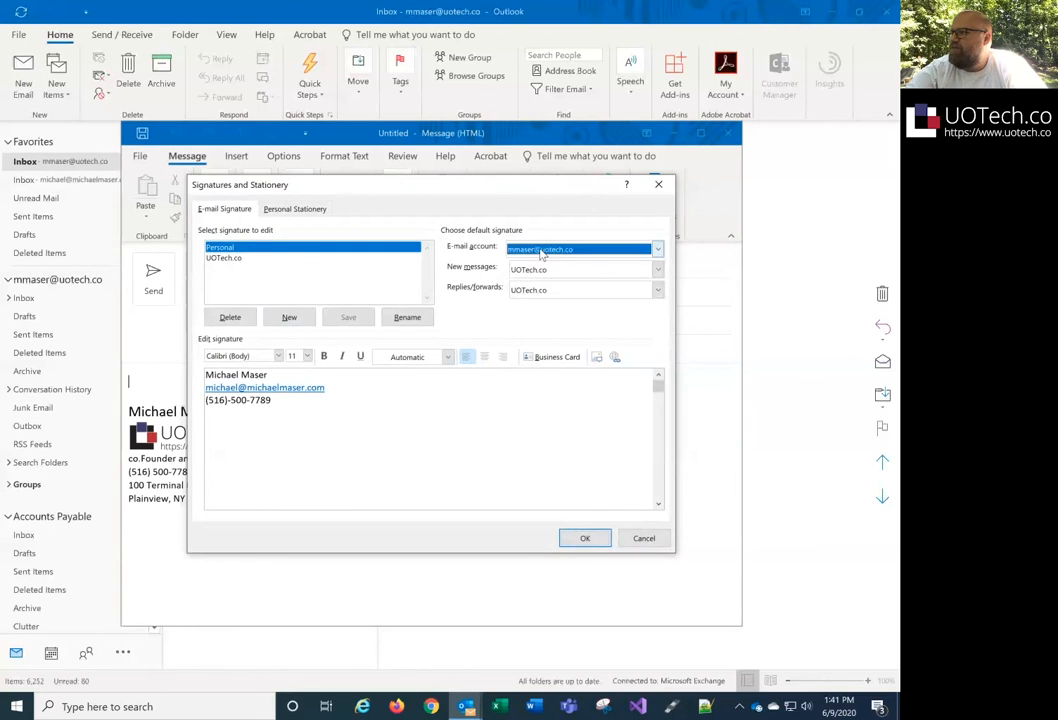
left_click(561, 257)
left_click(561, 264)
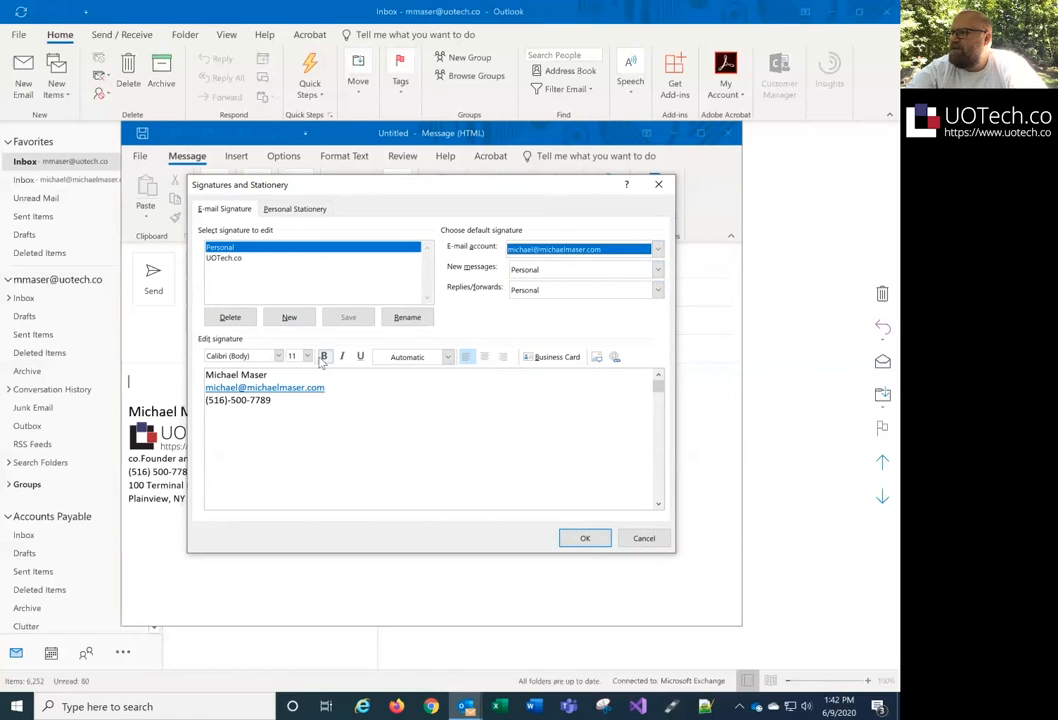
- Save the Personal signature's e-mail and phone lines again, then close Signatures and the Untitled draft
left_click_drag(280, 405, 198, 383)
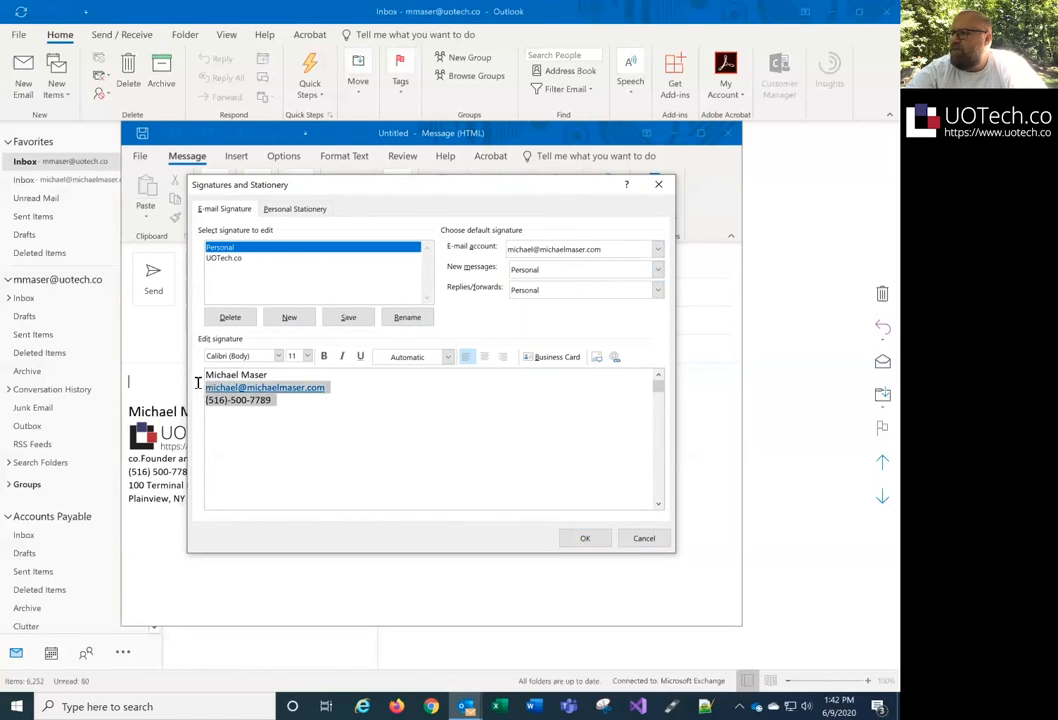
left_click(286, 418)
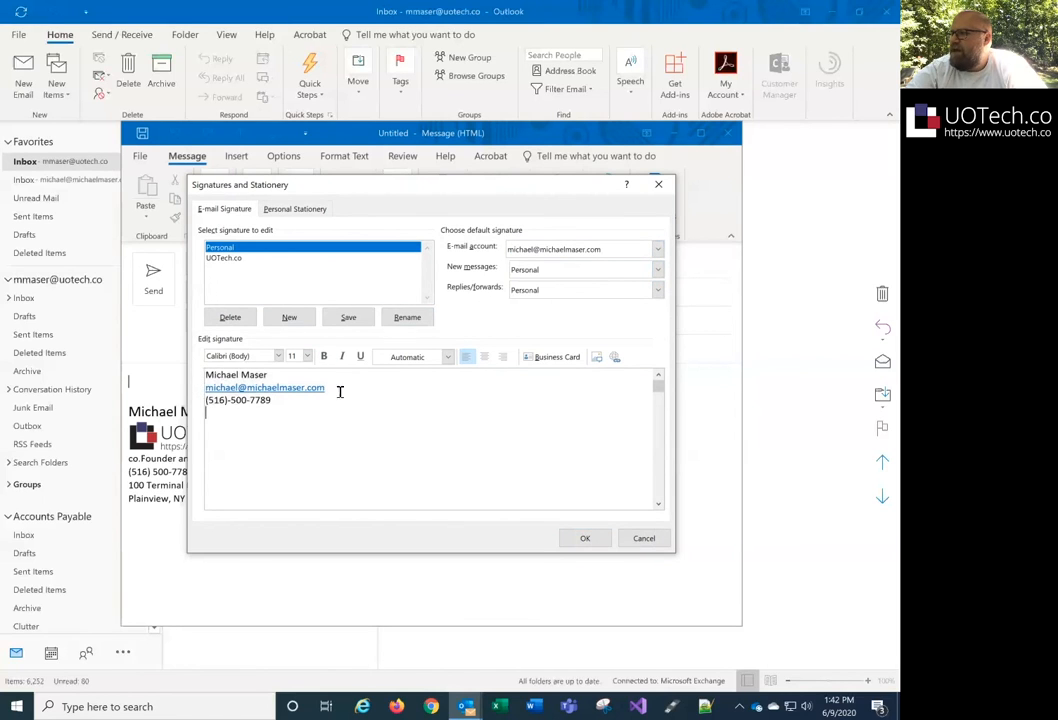
left_click(348, 318)
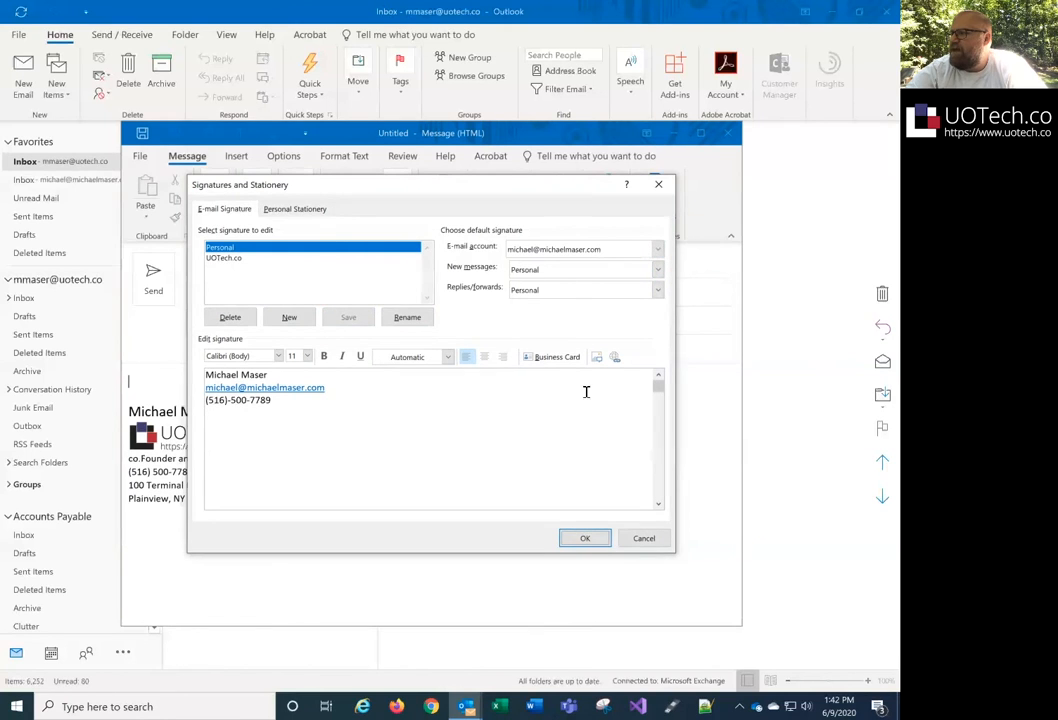
left_click(584, 540)
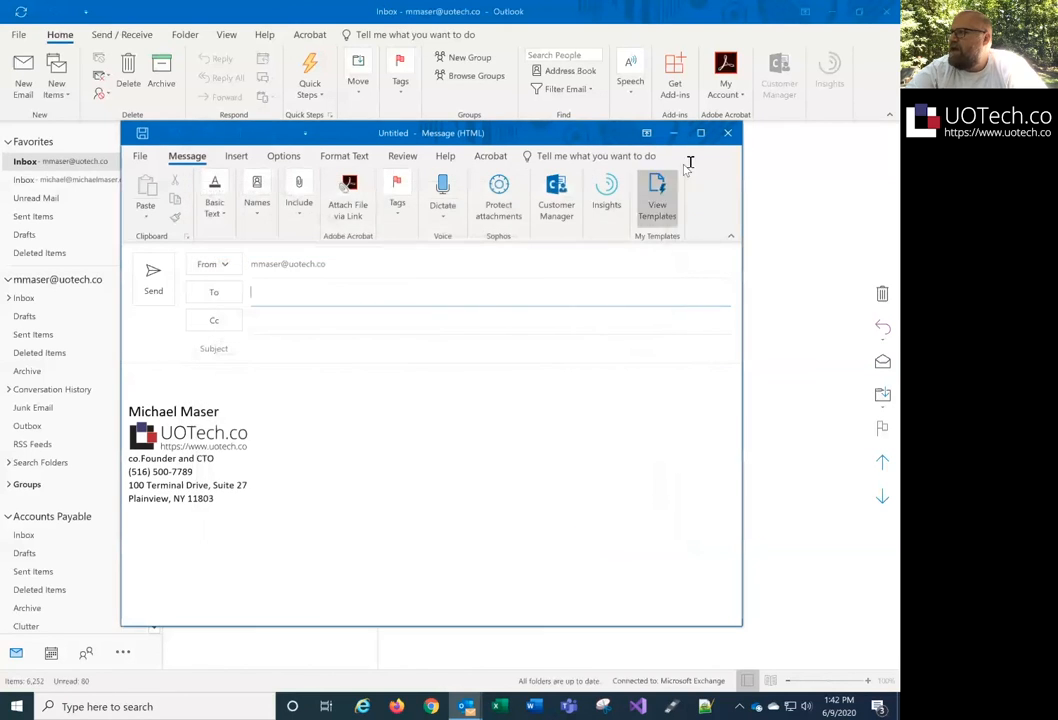
left_click(727, 134)
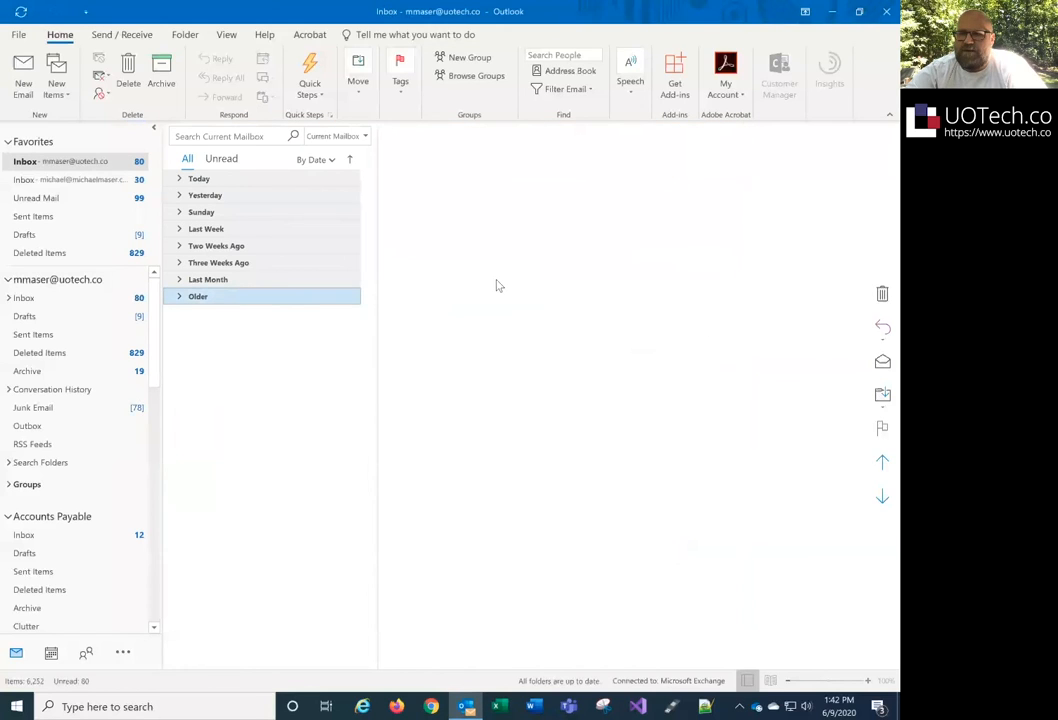